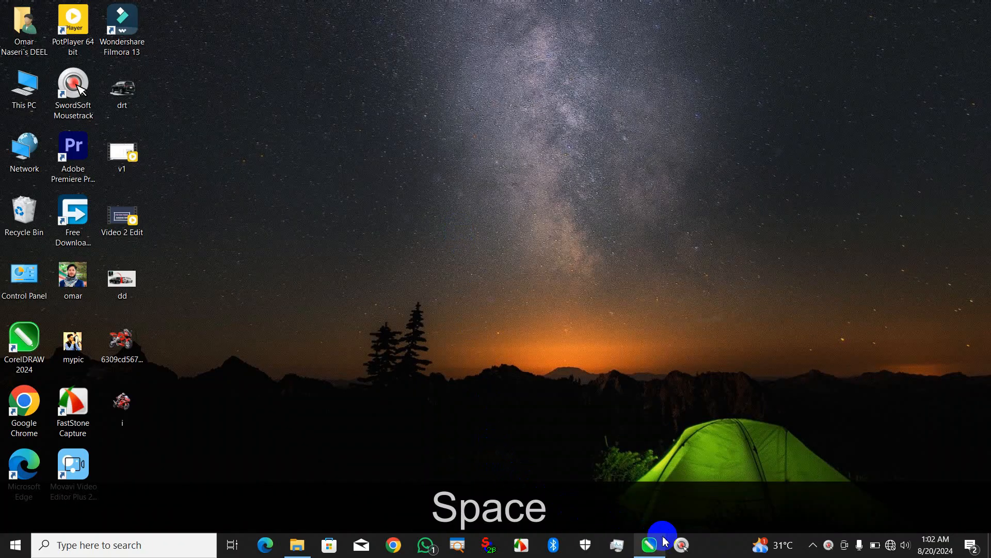
Switch to the open CorelDRAW document and move the black torn-edge image onto the blank page.
click(663, 540)
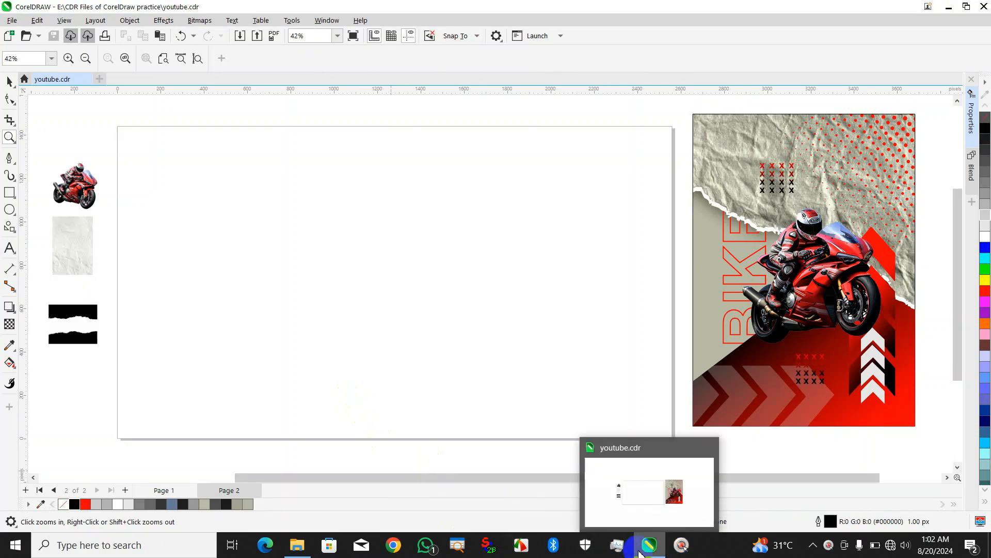
click(11, 79)
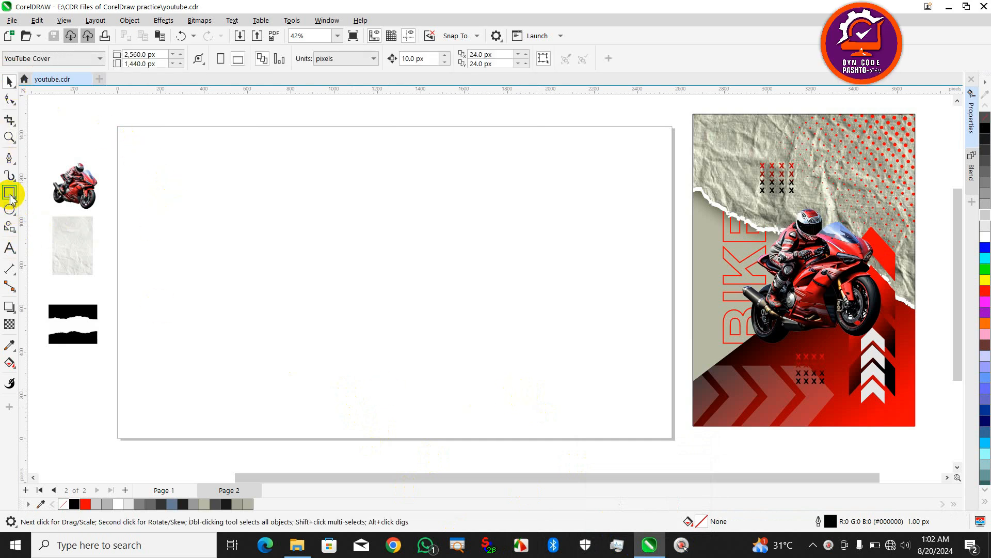
drag(73, 326, 247, 280)
scroll(246, 280, up, 1)
scroll(247, 280, down, 1)
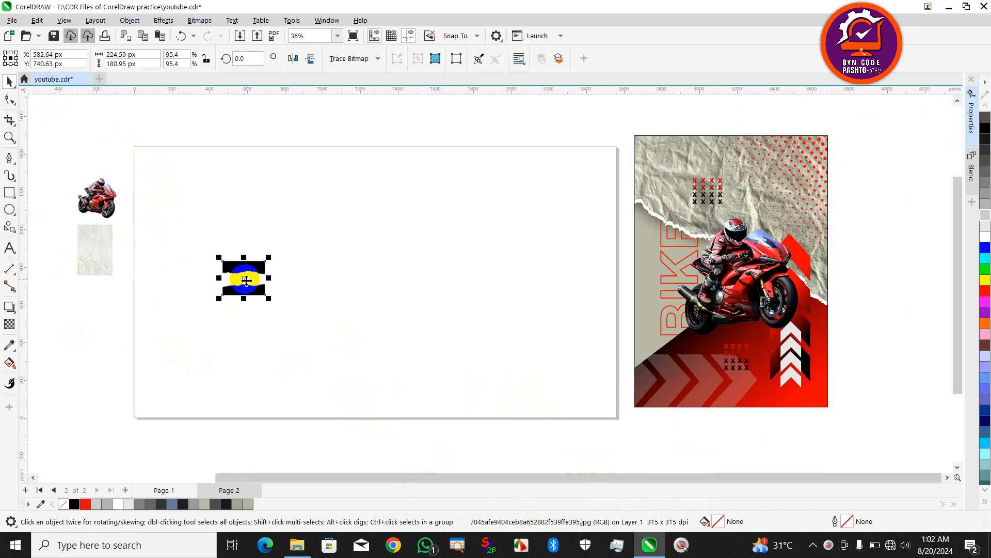
Trace the torn-edge bitmap with PowerTRACE as an outline, using the Low quality image type.
click(357, 61)
mouse_move(413, 100)
click(469, 155)
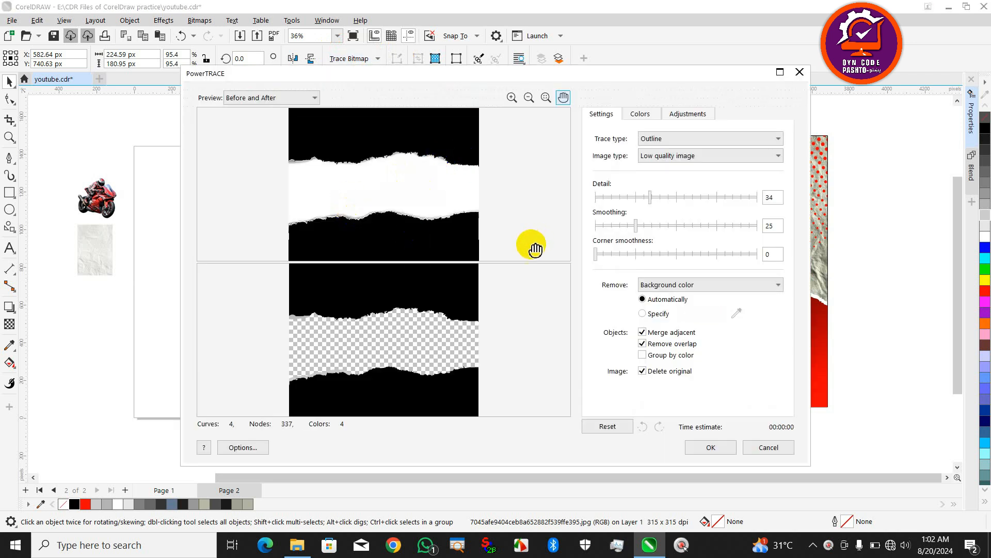
click(710, 447)
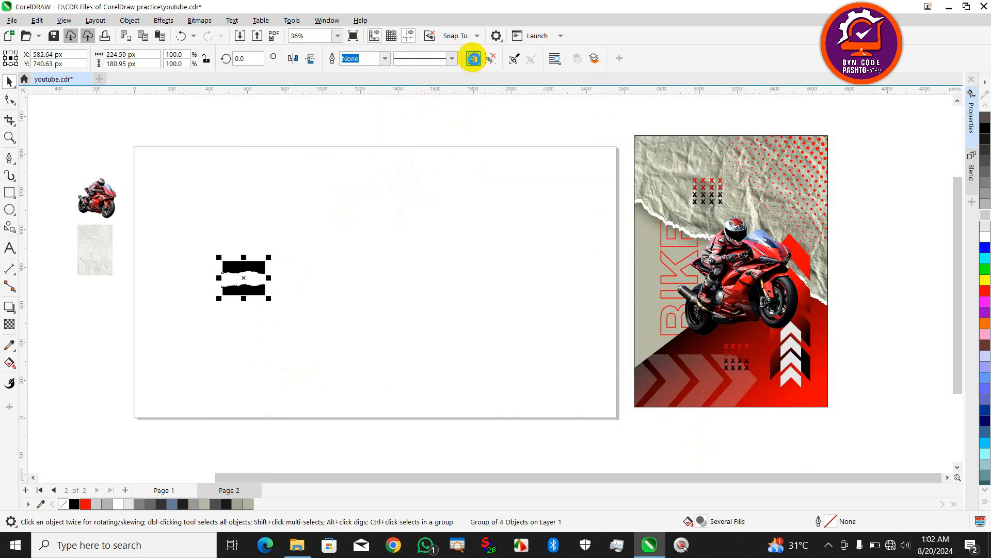
Ungroup the traced result, pull the upper black torn strip away and delete the remaining pieces.
drag(238, 268, 270, 215)
drag(176, 248, 177, 249)
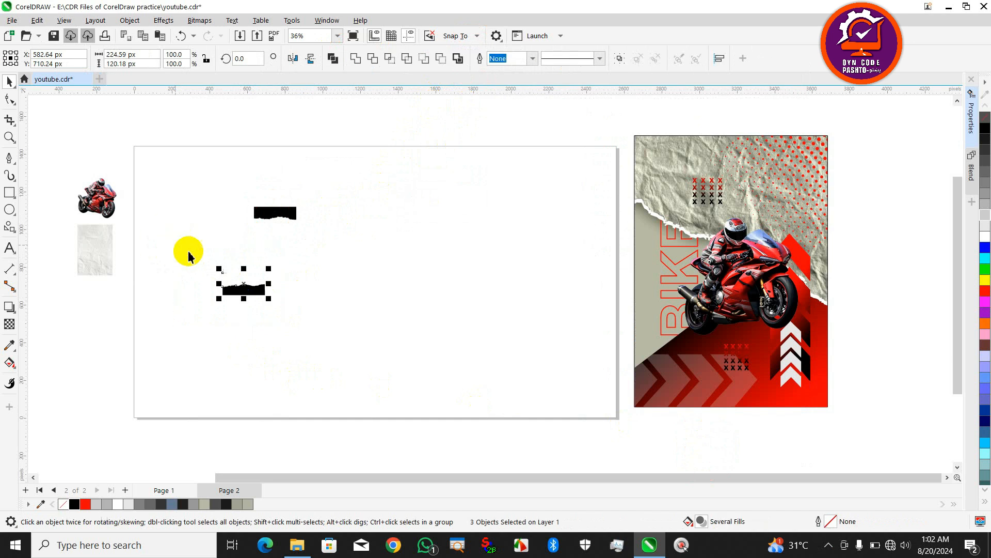
key(BackSpace)
Move the remaining torn strip aside and draw a portrait rectangle about 1058 by 1447 px from the page's upper-left corner.
click(280, 213)
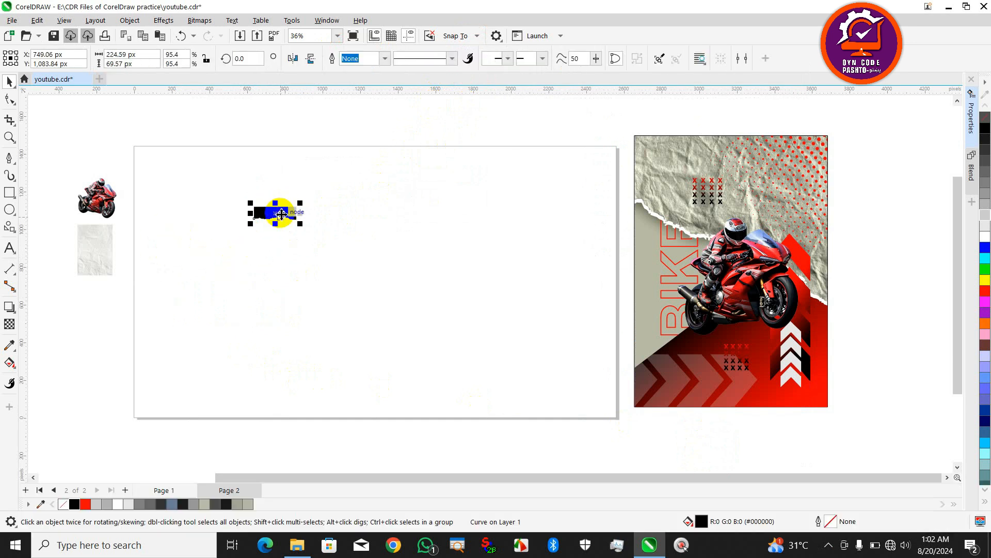
drag(281, 213, 445, 184)
click(9, 192)
drag(134, 145, 332, 417)
Move the torn strip inside the new rectangle and place the finished bike poster next to the rectangle as reference.
click(9, 81)
scroll(723, 310, down, 1)
drag(759, 361, 545, 344)
drag(396, 111, 487, 220)
drag(425, 175, 165, 238)
drag(396, 102, 666, 490)
drag(583, 310, 477, 316)
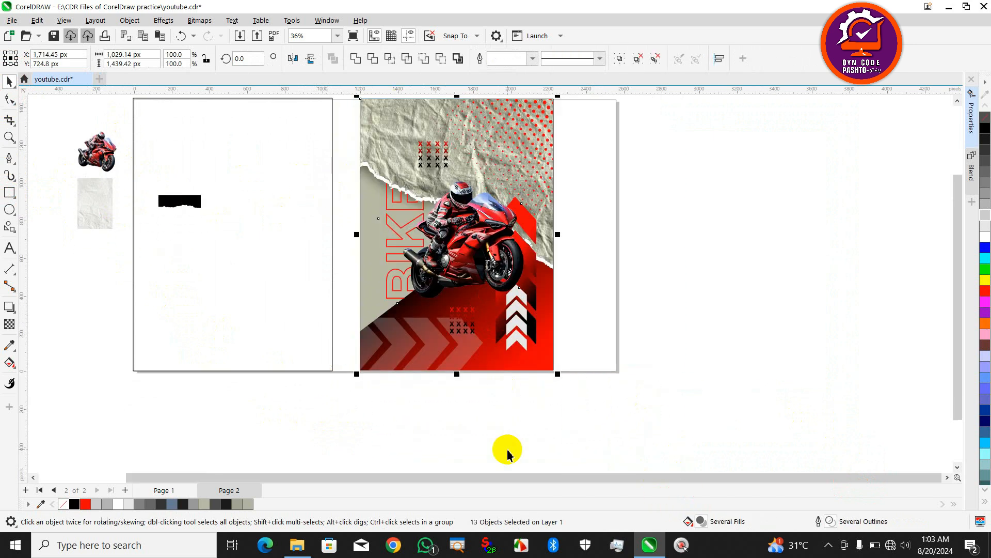
scroll(481, 452, down, 1)
key(z)
drag(551, 203, 207, 390)
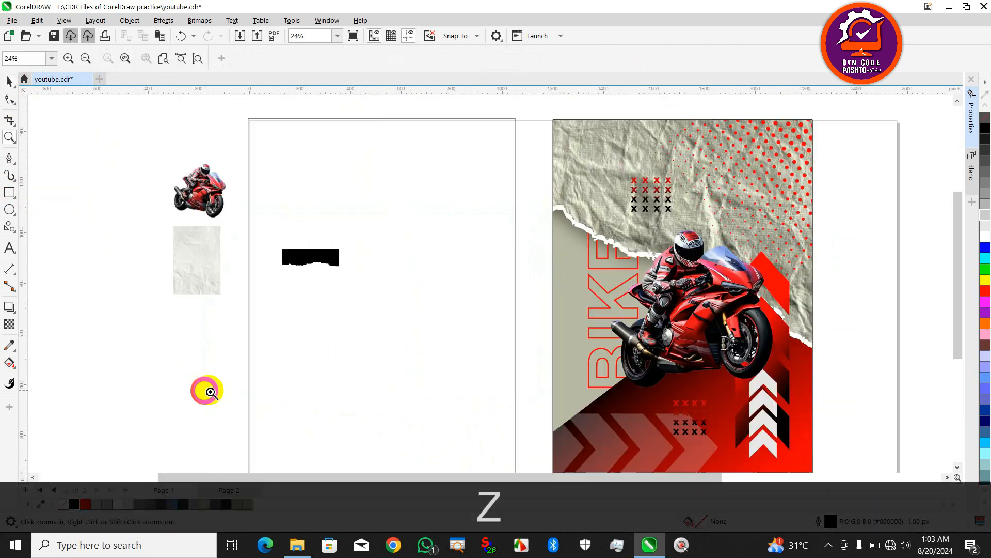
click(9, 82)
drag(306, 206, 303, 191)
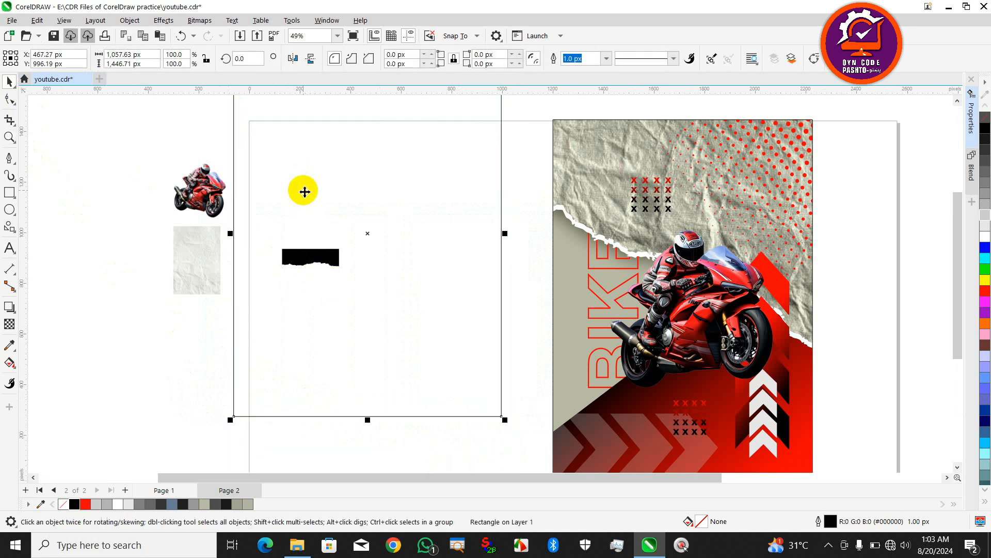
key(ctrl+z)
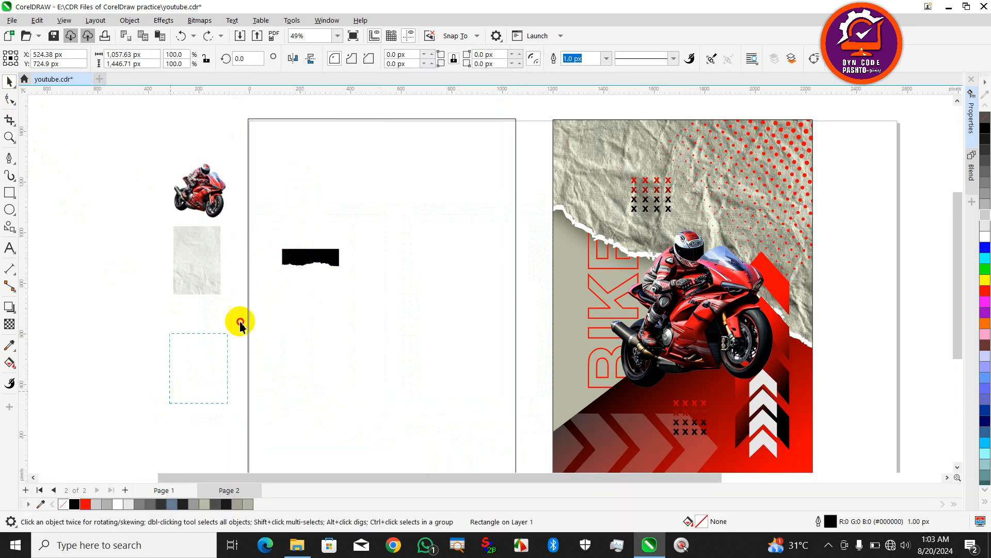
Enlarge the torn strip to about 492% and rotate it to about 330 degrees across the rectangle's upper part.
click(330, 258)
key(ctrl+Home)
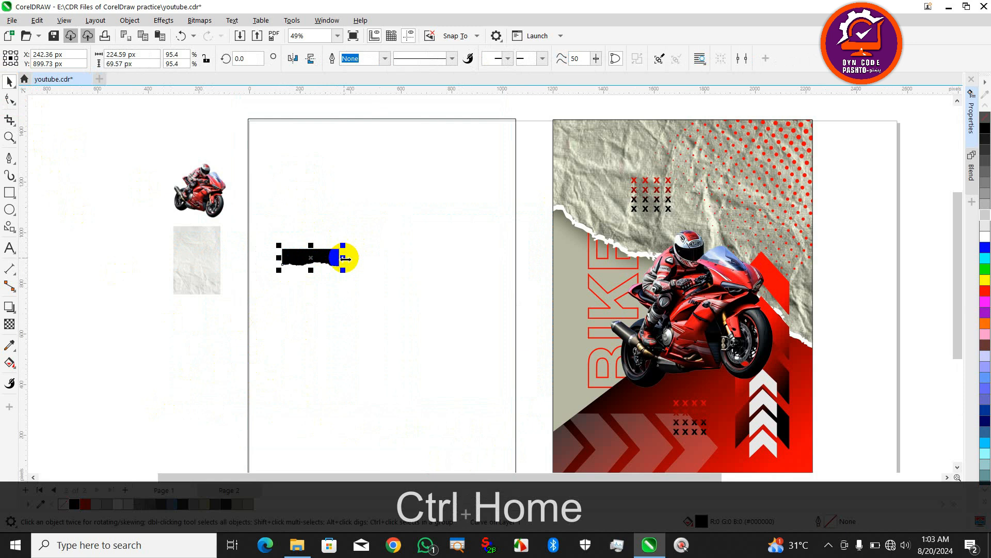
drag(324, 261, 412, 276)
click(292, 214)
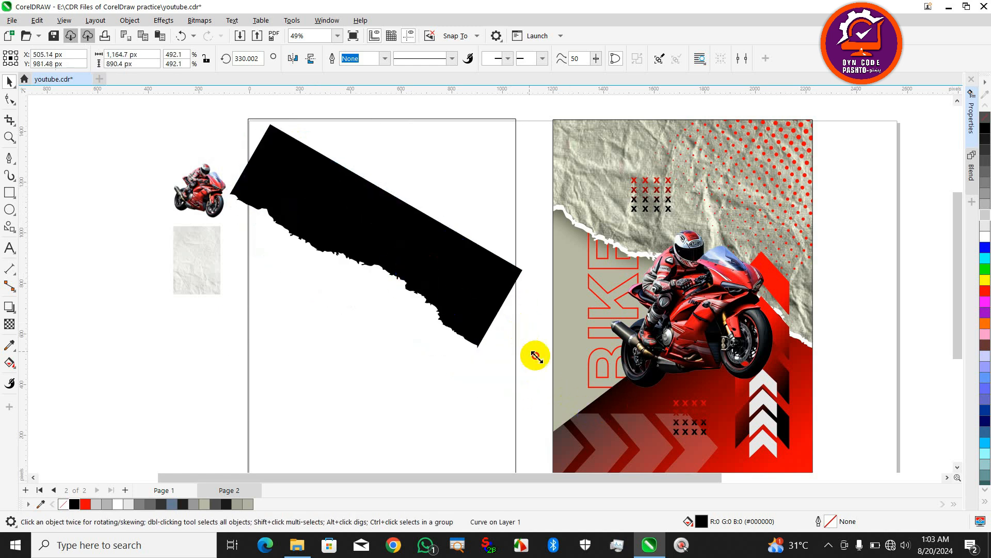
Scale the rotated torn strip up to about 665% and shift it so it spans beyond both sides of the rectangle.
drag(536, 356, 618, 391)
drag(480, 320, 468, 297)
scroll(467, 296, down, 1)
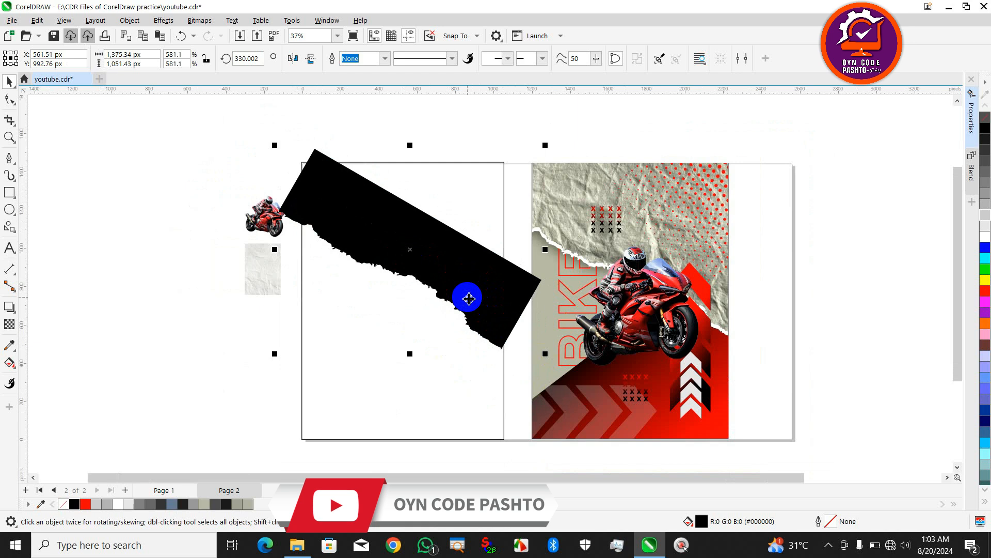
scroll(517, 316, up, 1)
drag(550, 360, 573, 377)
scroll(454, 307, down, 2)
scroll(454, 308, down, 1)
drag(295, 196, 286, 190)
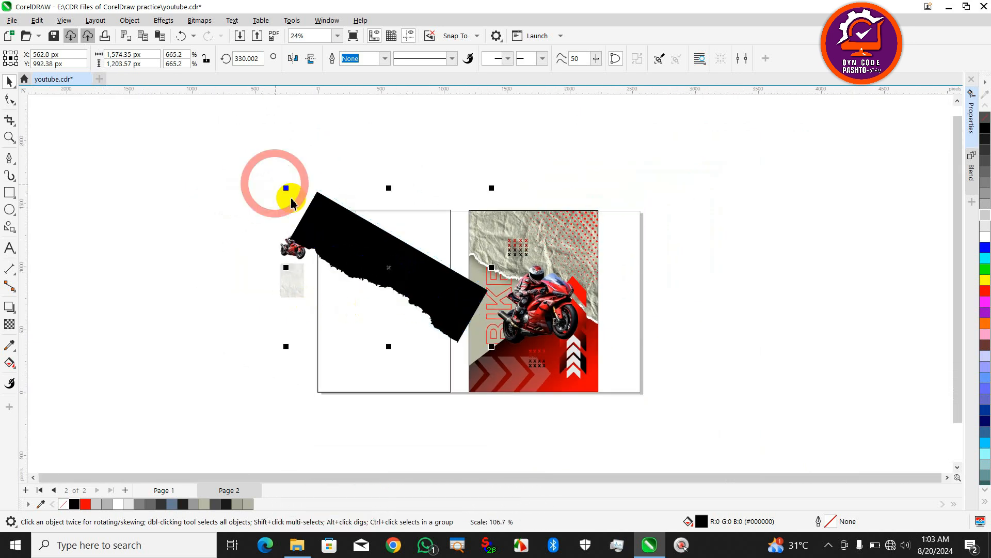
Use Smart Fill on the empty rectangle corner above the torn strip to create a filled shape.
click(11, 307)
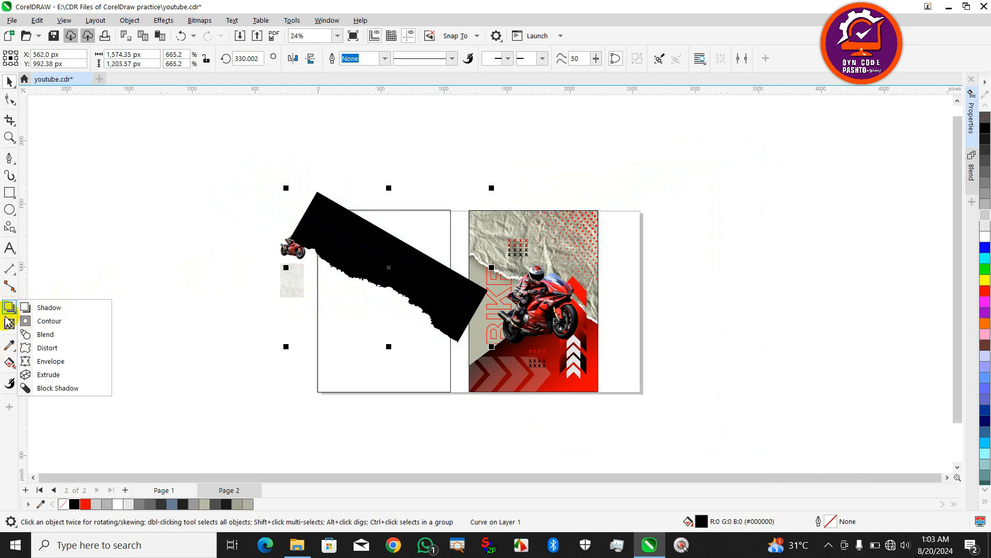
click(23, 375)
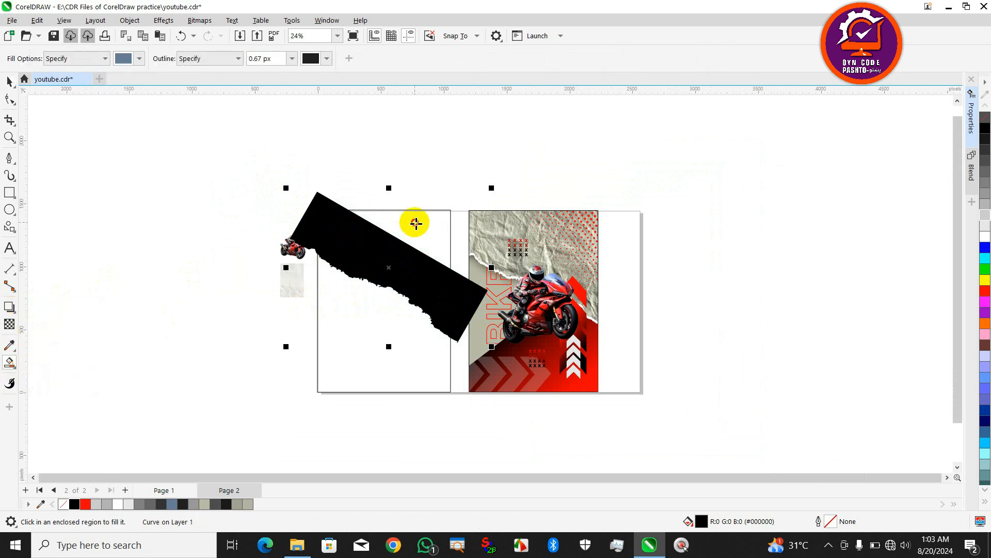
click(413, 222)
click(8, 82)
Weld the black torn strip and the smart-filled corner shape into one object.
click(400, 278)
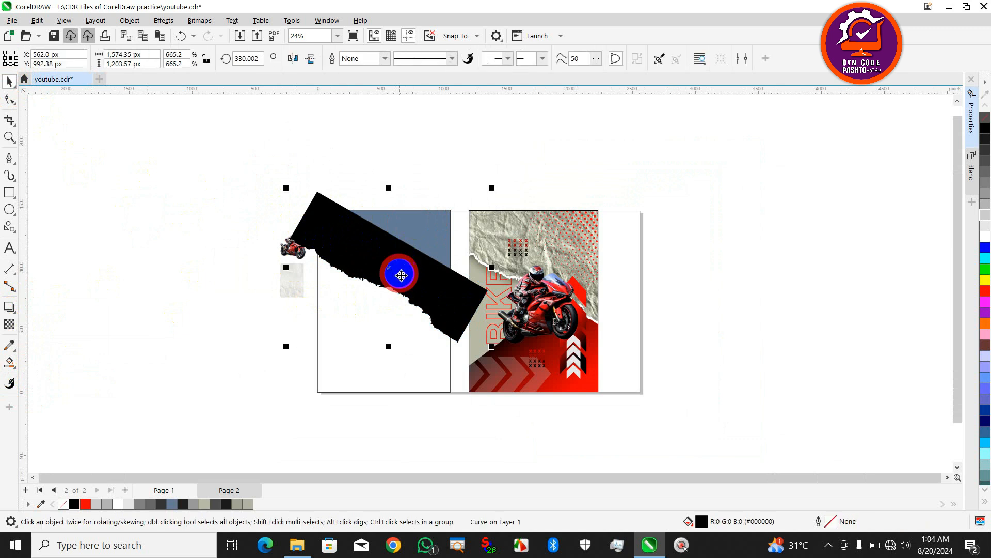
click(195, 393)
click(361, 265)
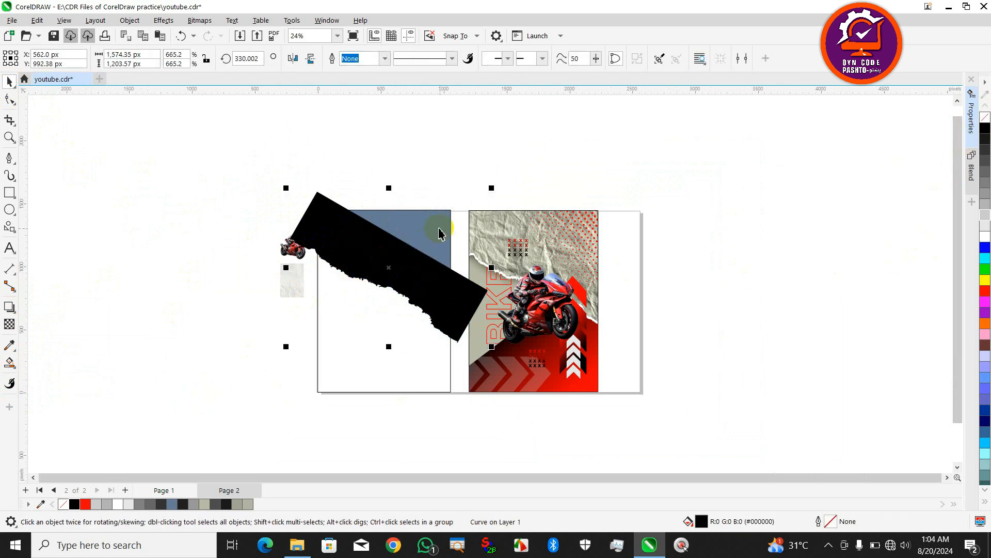
shift+click(441, 230)
click(365, 59)
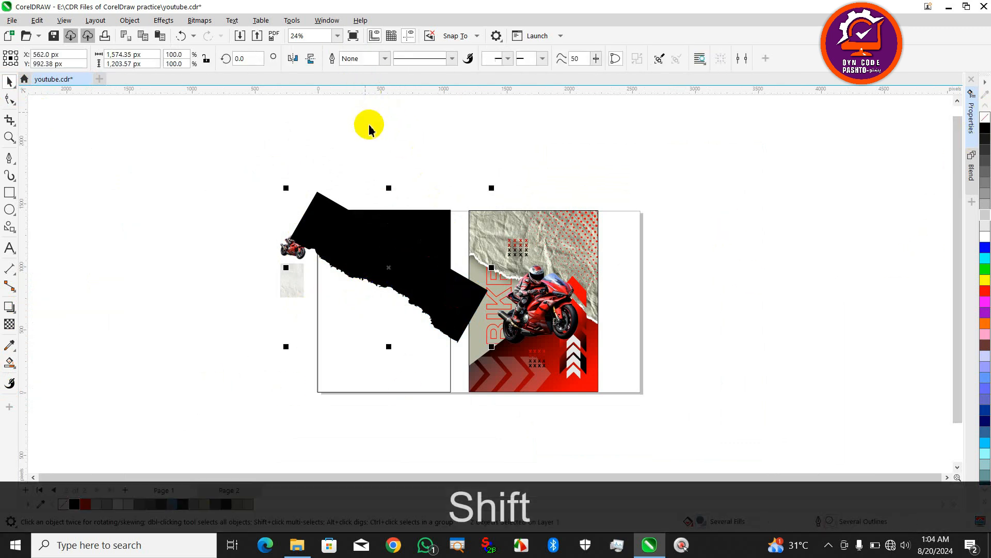
Fill the welded torn shape with dark gray (#666666).
scroll(447, 301, up, 2)
click(449, 301)
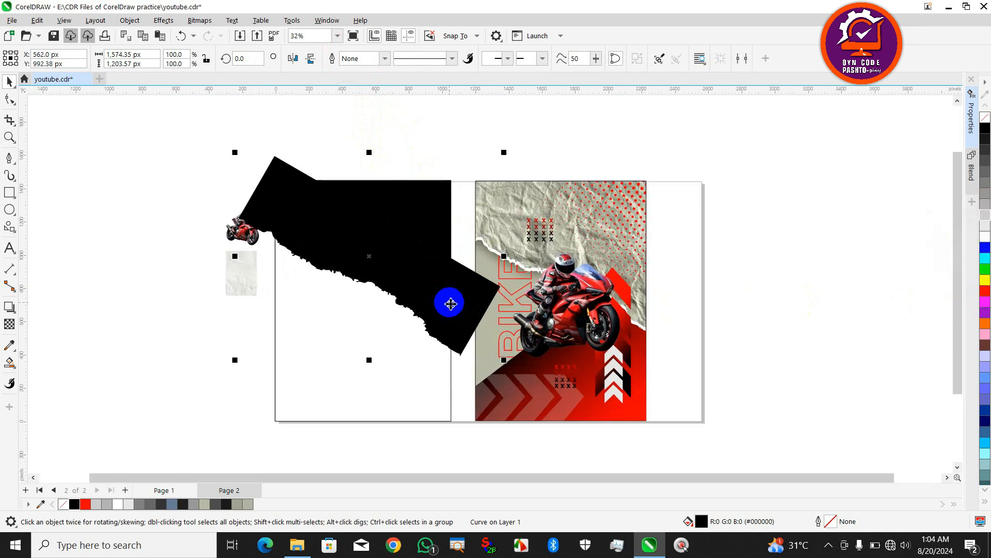
click(986, 173)
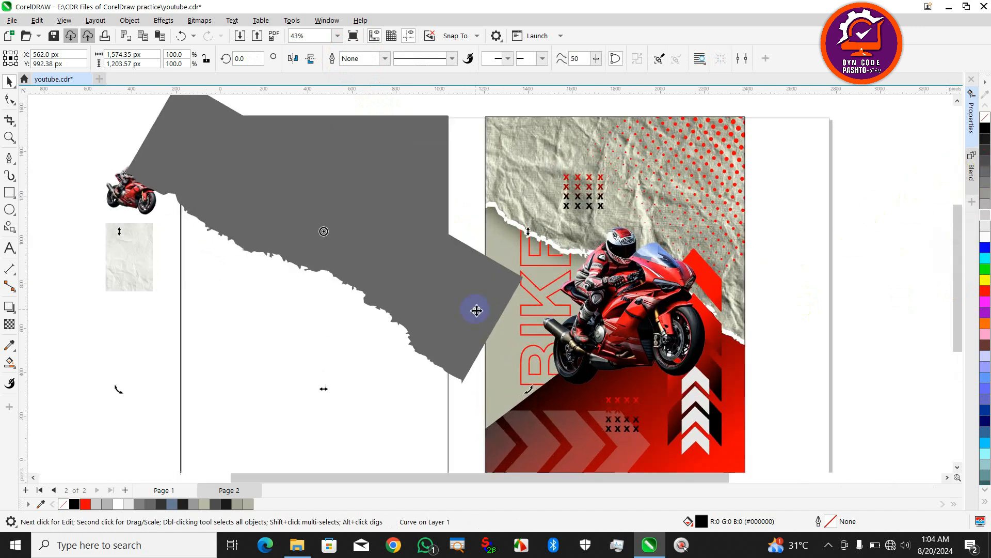
Skew the duplicate of the torn shape slightly upward at its right end and fill it with black.
scroll(475, 310, down, 1)
drag(521, 252, 519, 244)
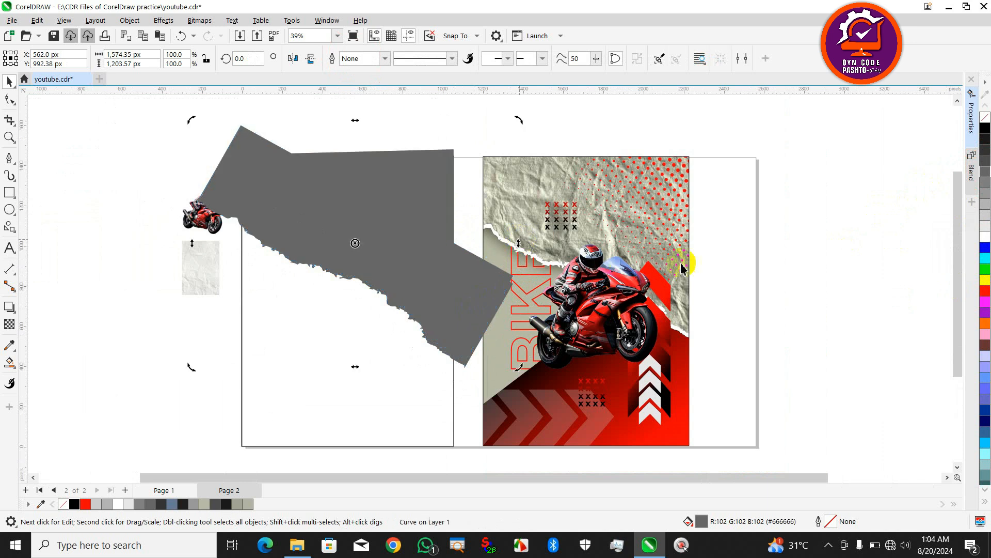
click(984, 127)
click(223, 178)
click(224, 180)
scroll(195, 250, up, 2)
scroll(172, 226, up, 3)
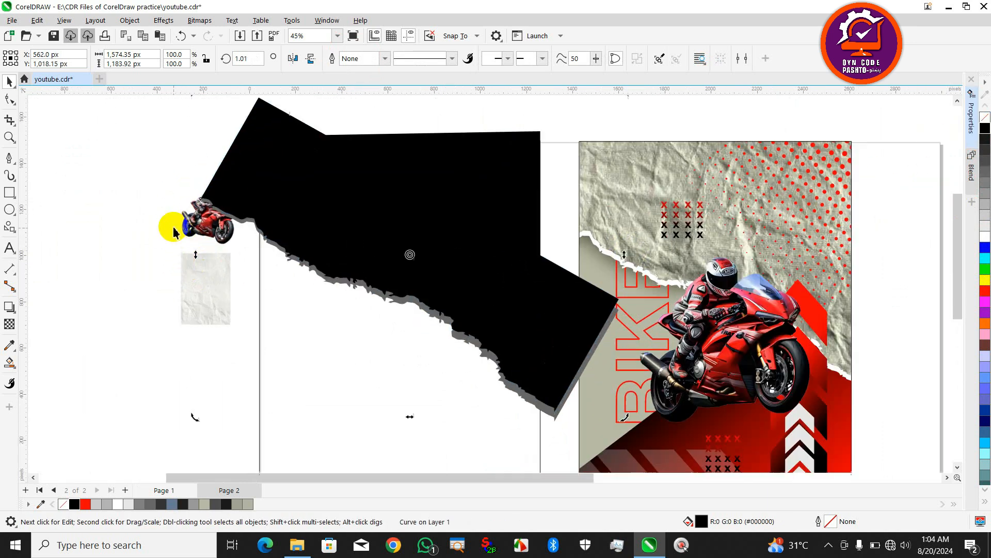
scroll(210, 248, down, 7)
click(163, 276)
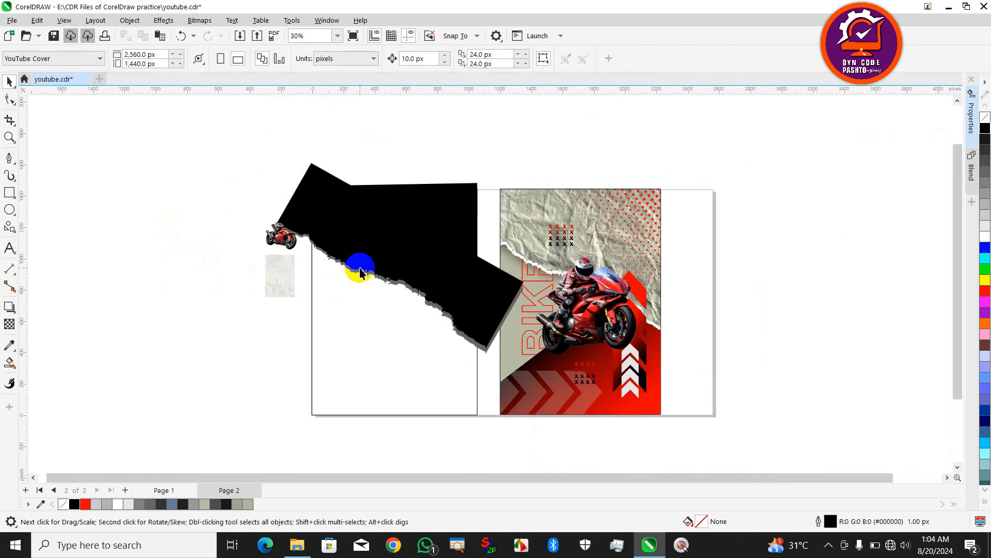
click(274, 290)
drag(299, 300, 351, 377)
key(ctrl+z)
Move the crumpled paper image outside the page and enlarge it to about 920%, roughly 1278 by 1843 px.
double_click(290, 349)
click(49, 115)
drag(276, 340, 126, 256)
drag(196, 287, 315, 458)
Apply a Gamma adjustment of 0.2 to the enlarged paper image.
click(163, 20)
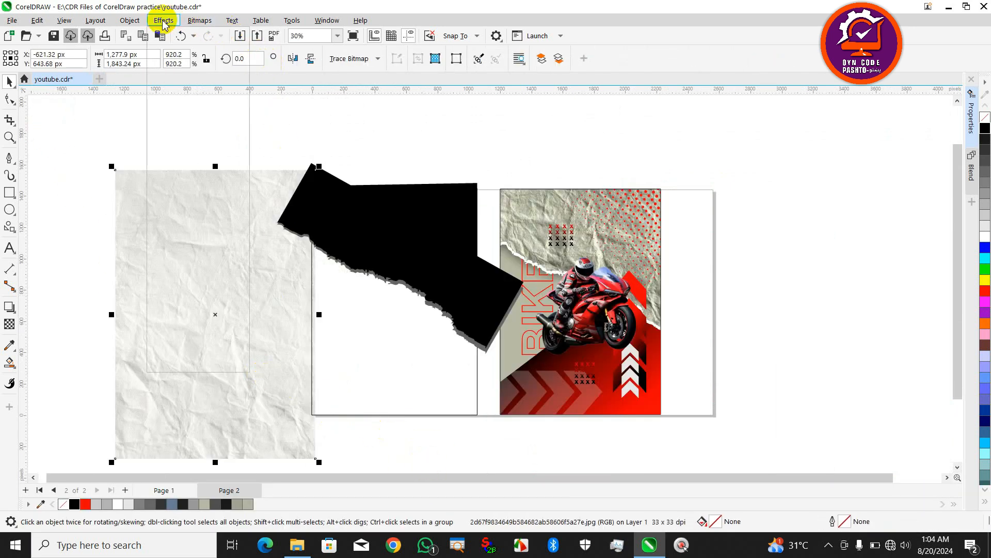
mouse_move(186, 65)
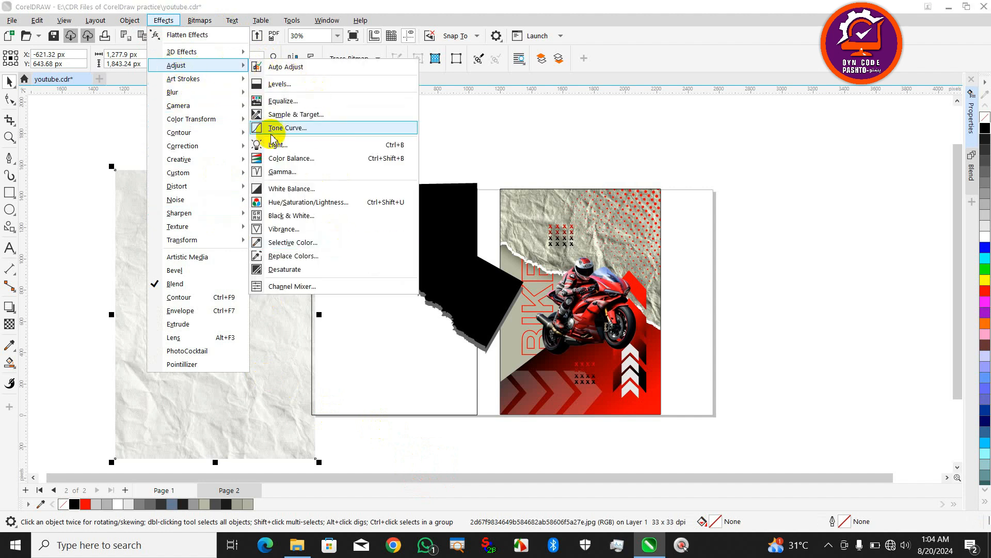
click(281, 172)
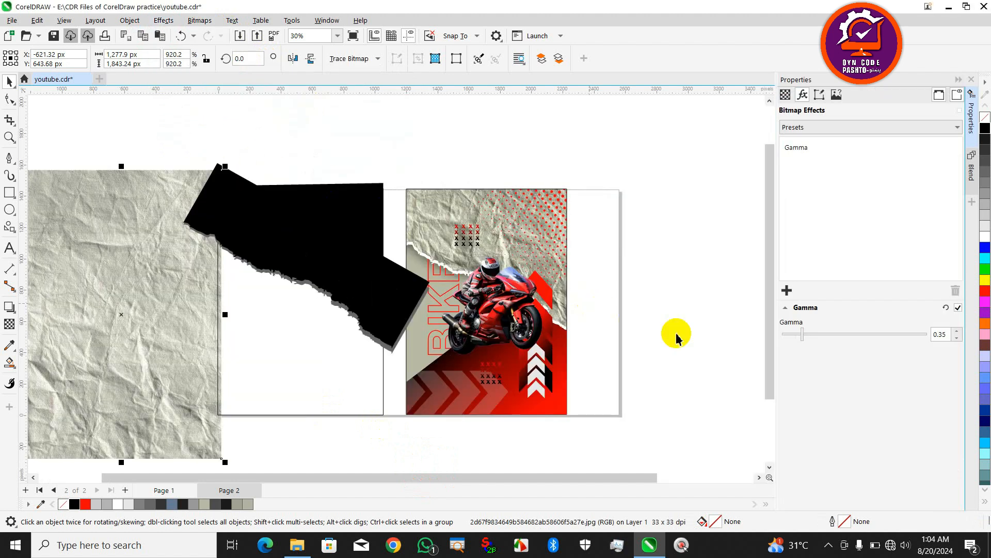
drag(799, 337, 792, 339)
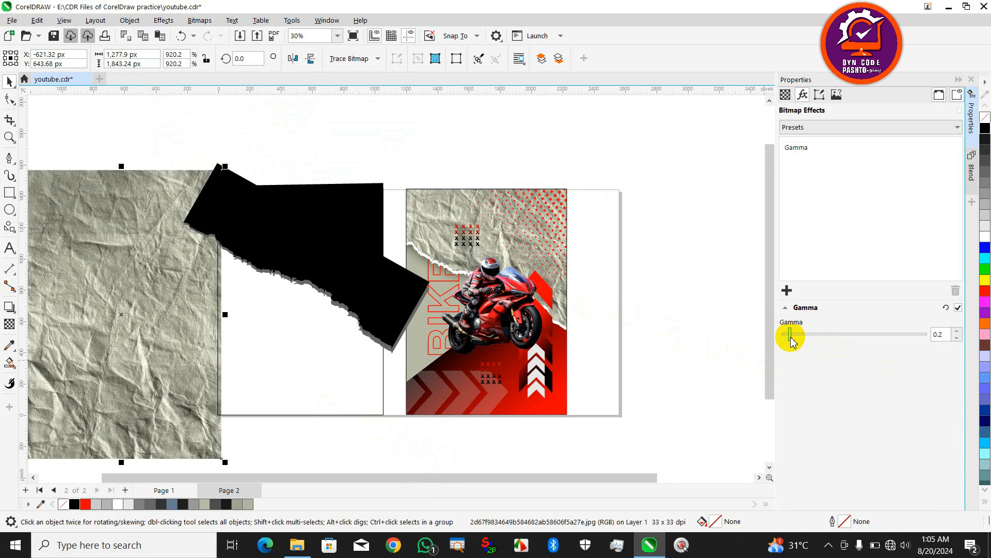
click(959, 80)
PowerClip the darkened paper image inside the black torn shape.
right_click(215, 274)
click(224, 336)
click(394, 237)
Edit the PowerClip contents, rotating the paper image to about 56 degrees and positioning it to cover the whole torn shape.
click(51, 113)
drag(261, 215, 393, 204)
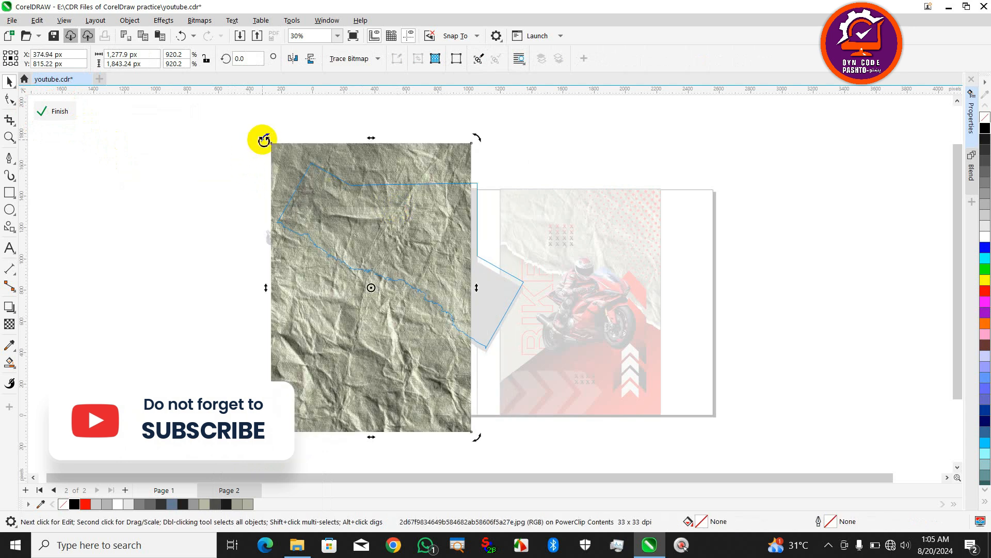
drag(264, 140, 181, 292)
drag(423, 297, 462, 268)
click(53, 121)
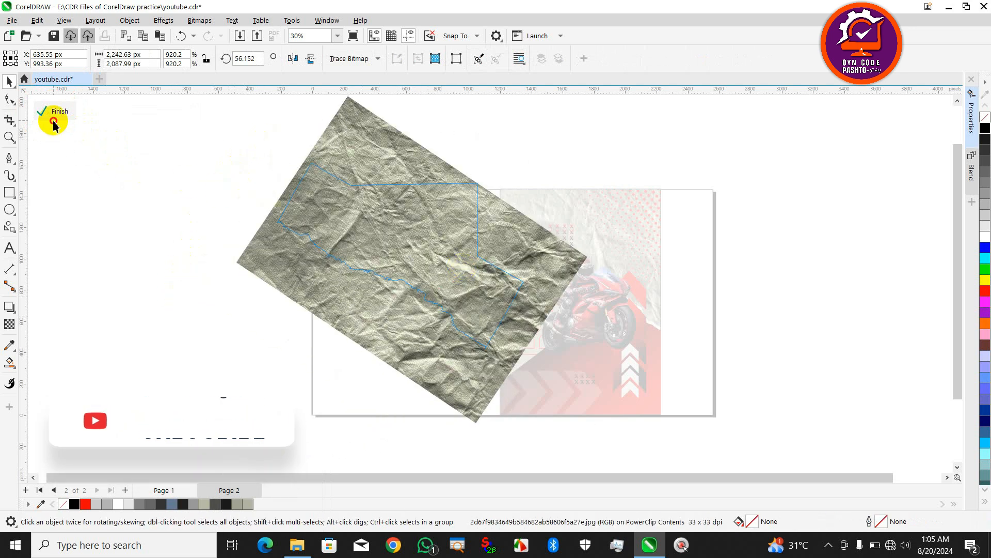
Fill the torn shape behind the paper texture with white and the portrait rectangle with light gray.
click(479, 350)
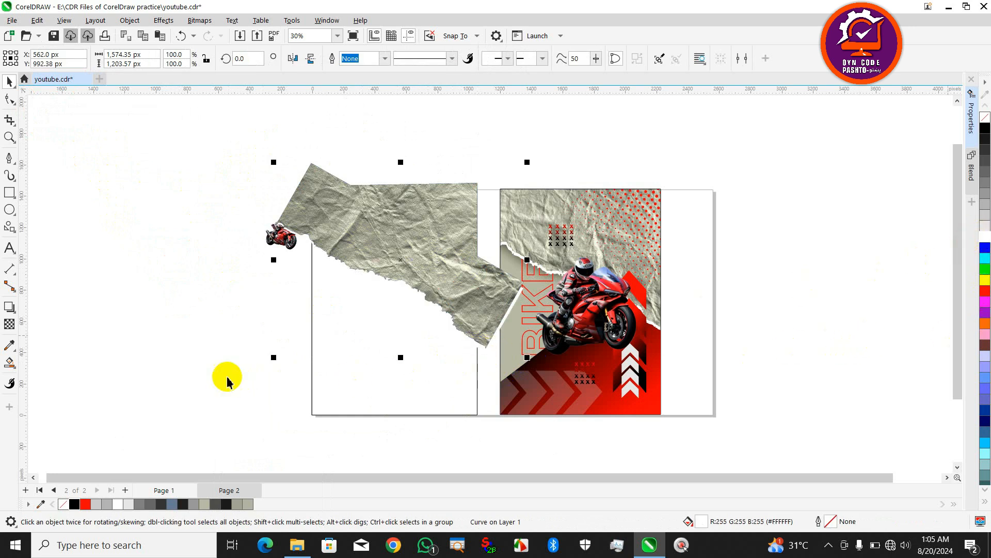
click(227, 382)
click(317, 353)
click(985, 216)
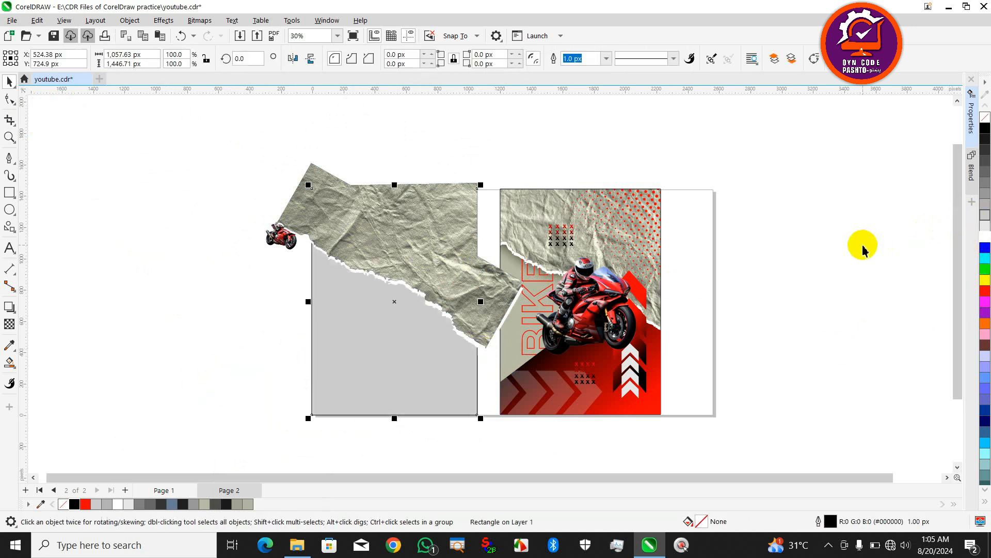
click(859, 244)
Draw a straight diagonal line across the lower part of the portrait rectangle, rising toward the torn paper edge.
click(9, 157)
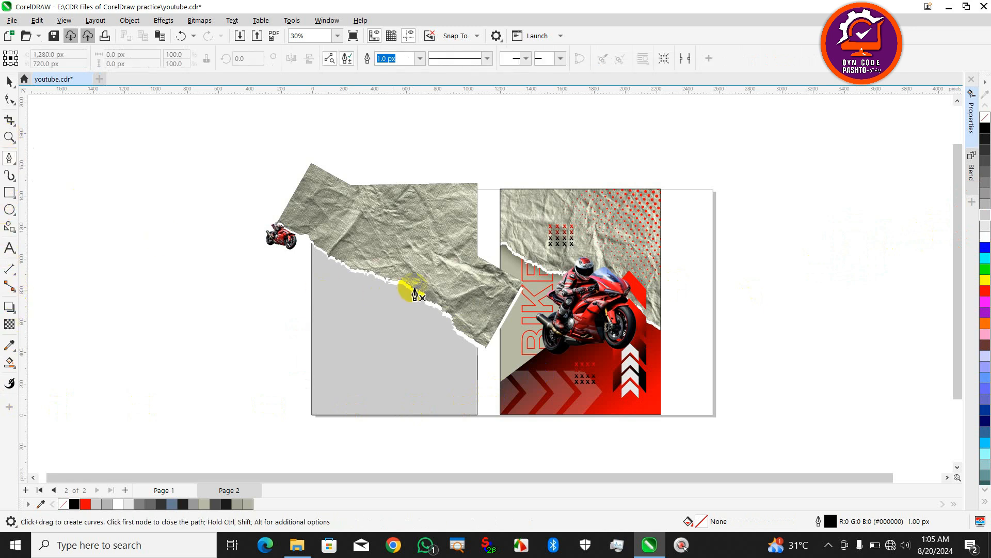
double_click(277, 401)
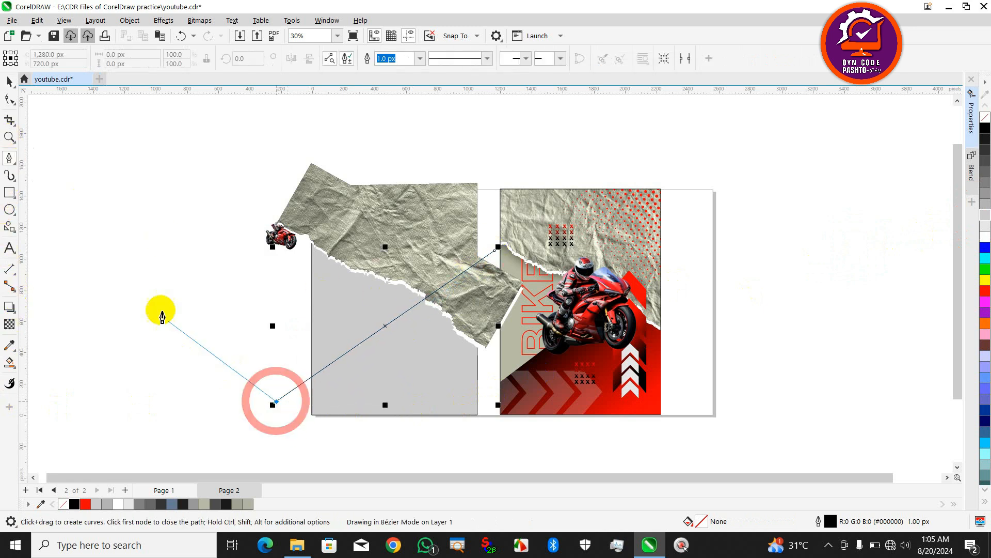
click(9, 98)
drag(496, 251, 502, 278)
Create a separate wedge shape from the rectangle area below the diagonal line with Smart Fill and delete the line.
click(12, 363)
click(345, 405)
click(9, 81)
click(144, 312)
click(288, 399)
key(BackSpace)
Apply a vertical fountain fill to the lower wedge and set its lower color node to the red sampled from the reference poster.
click(364, 405)
click(13, 367)
click(41, 360)
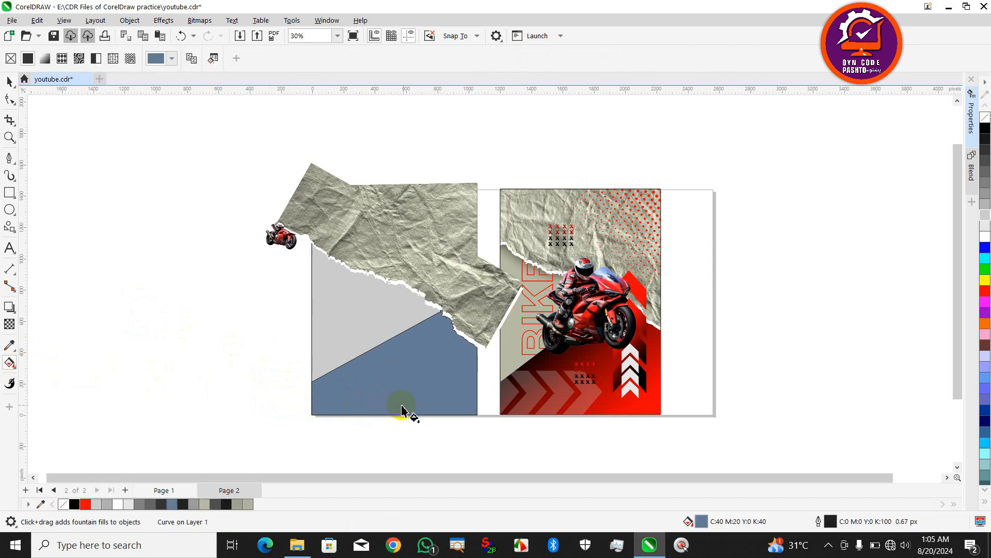
drag(410, 333, 410, 332)
click(417, 413)
click(439, 408)
click(539, 382)
click(628, 407)
drag(504, 211, 692, 212)
Set the wedge gradient's upper node to black and slant the fill so red falls toward the lower-right corner.
click(409, 330)
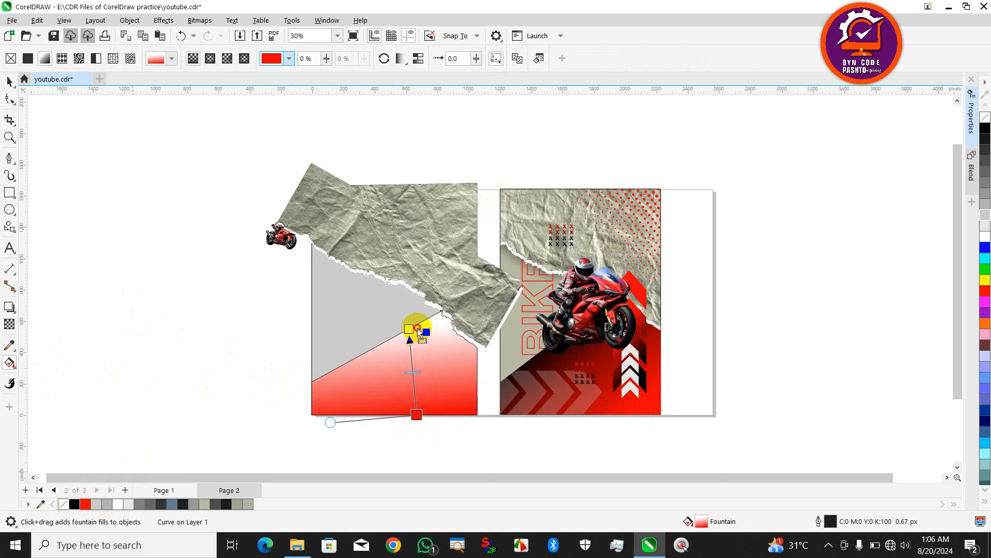
drag(417, 328, 410, 328)
click(409, 404)
drag(409, 403, 422, 413)
click(395, 316)
click(424, 415)
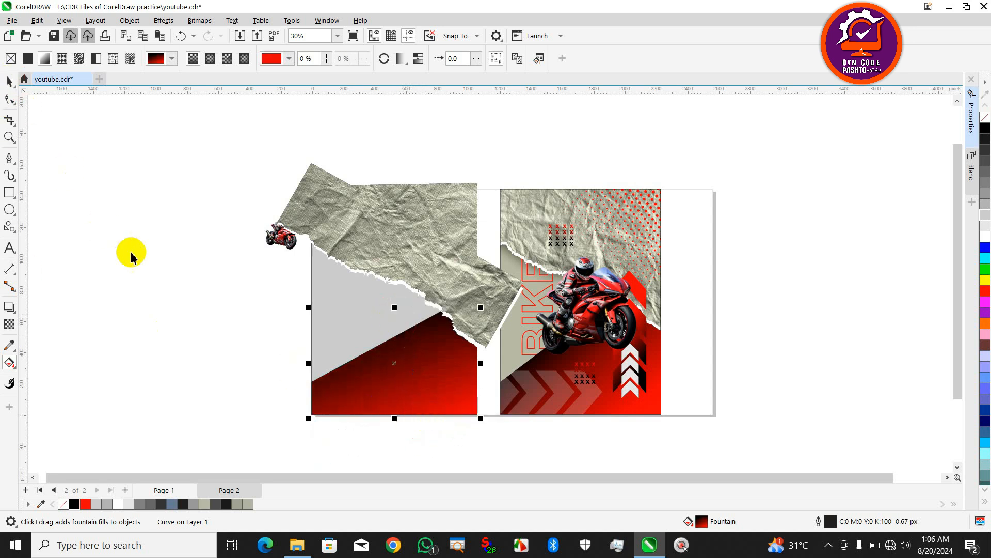
Fill the light gray rectangle with the beige-gray color sampled from the crumpled paper.
key(space)
click(343, 320)
click(9, 346)
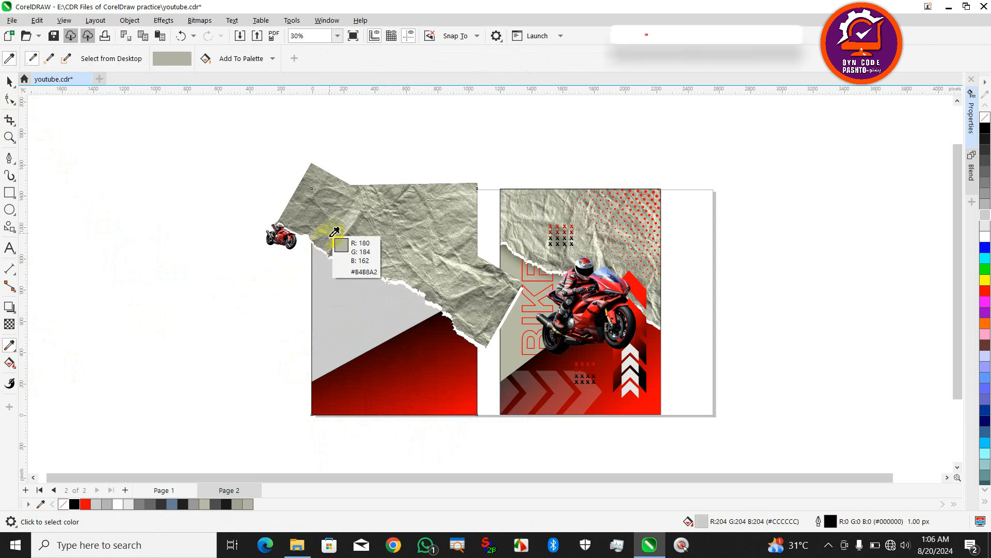
click(332, 240)
click(337, 312)
click(7, 87)
click(125, 249)
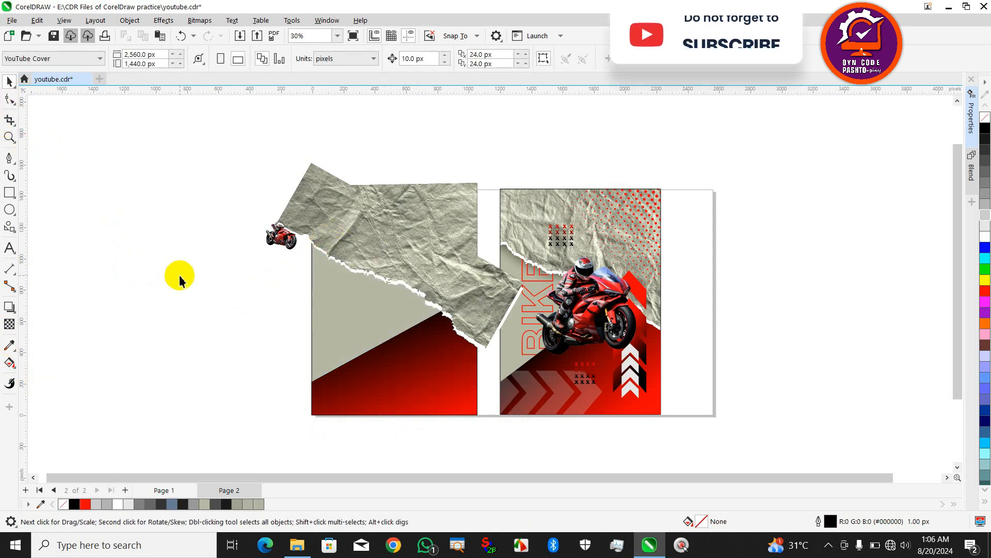
Move the small motorcycle image farther away from the poster and group the torn-paper pieces.
drag(271, 242, 147, 267)
drag(240, 127, 532, 365)
key(ctrl+g)
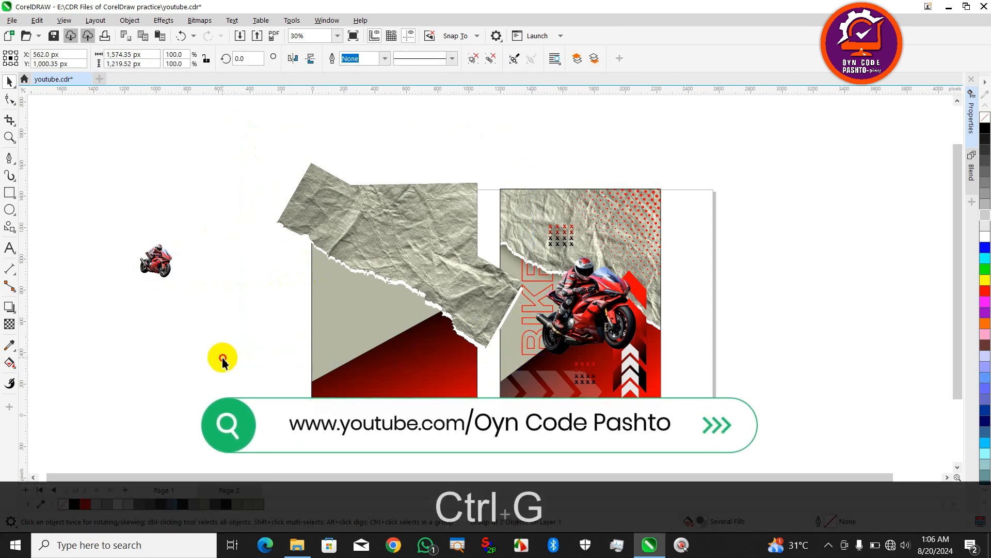
click(222, 359)
Add the text BIKE in Arial, enlarge it to about 231.5 pt and place it over the poster's beige area.
click(10, 247)
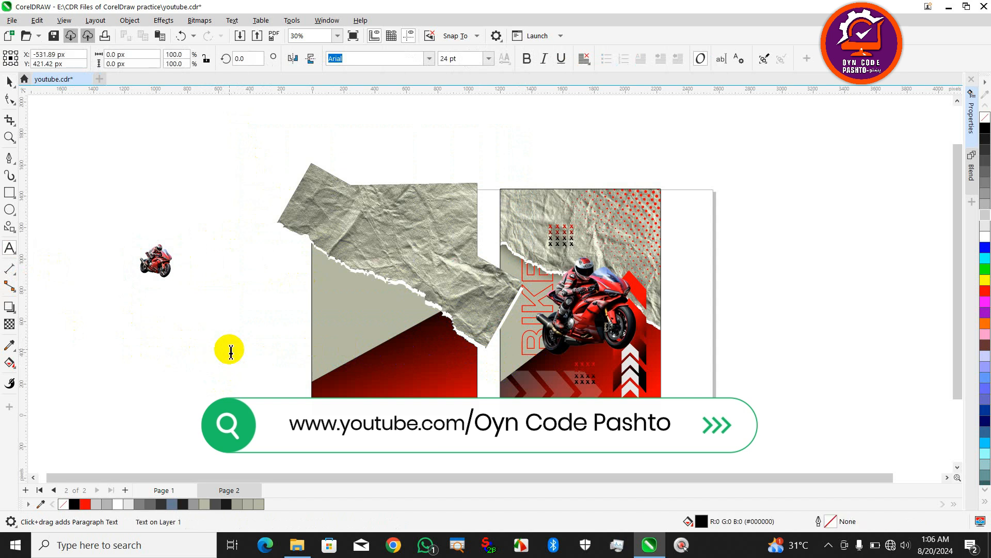
key(Caps_Lock)
text(BIKE)
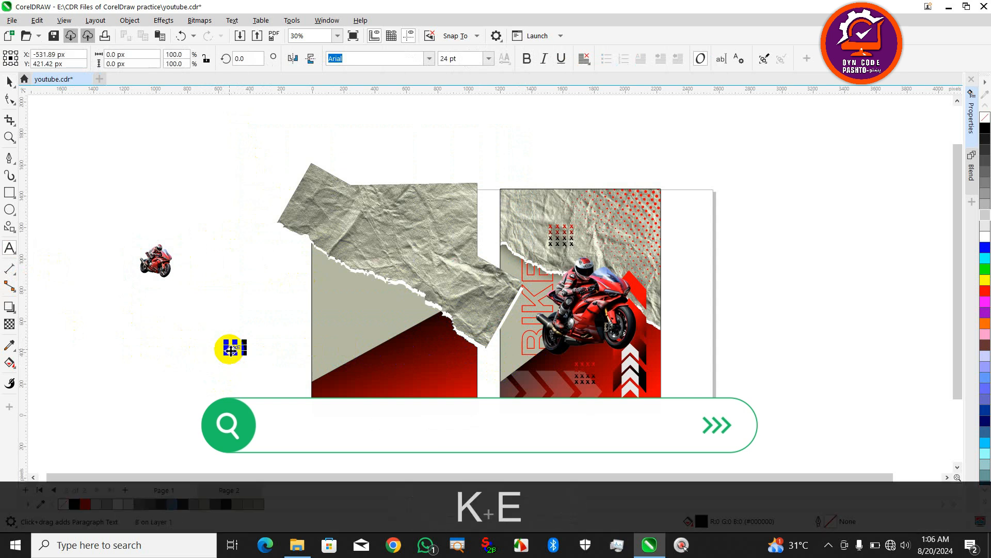
click(10, 81)
drag(223, 339, 83, 313)
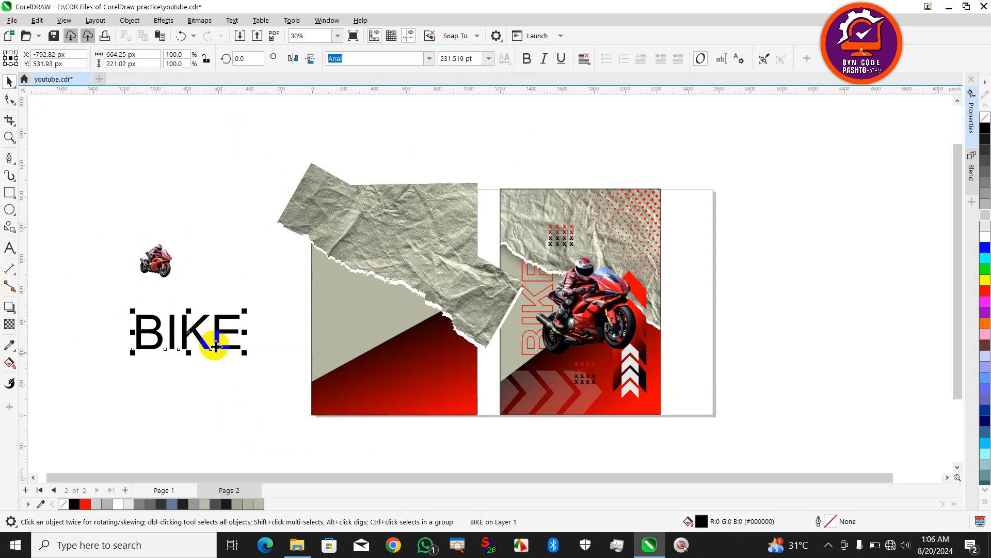
drag(190, 330, 365, 326)
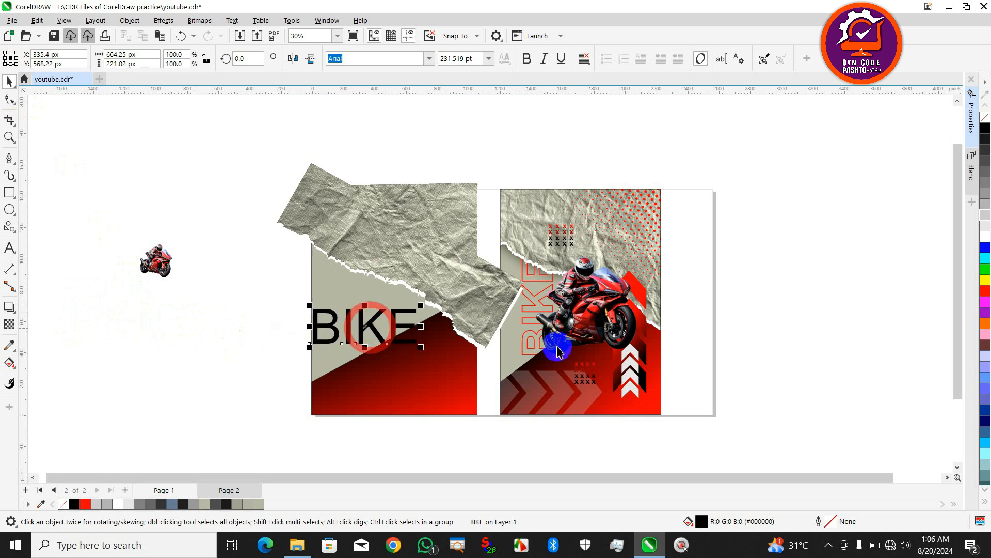
Give the BIKE text no fill and a red outline 4 px wide.
right_click(987, 300)
double_click(820, 522)
click(417, 195)
click(409, 253)
drag(515, 138, 713, 170)
click(816, 419)
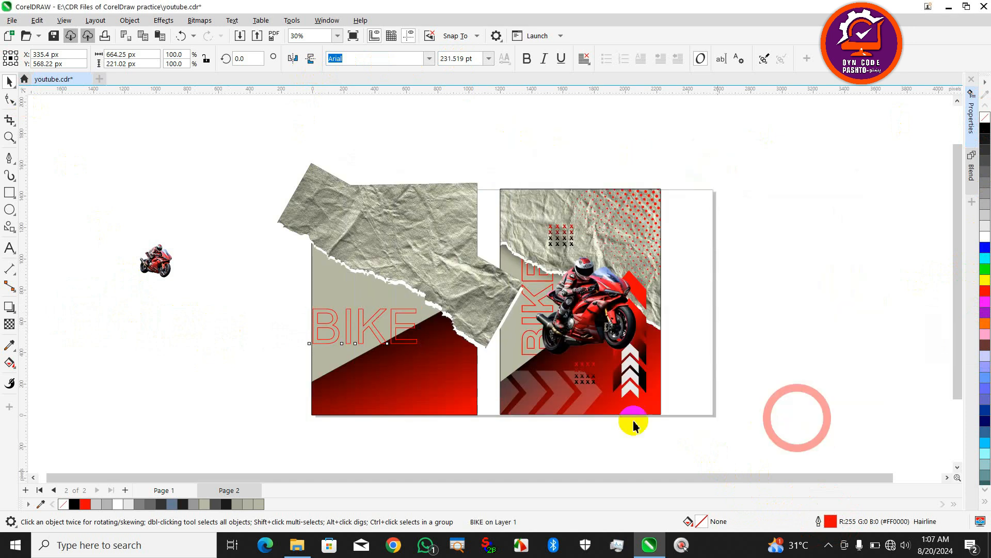
Rotate the BIKE text to about 89.4 degrees and scale it to about 206 pt beside the torn edge.
click(353, 334)
drag(303, 313, 347, 403)
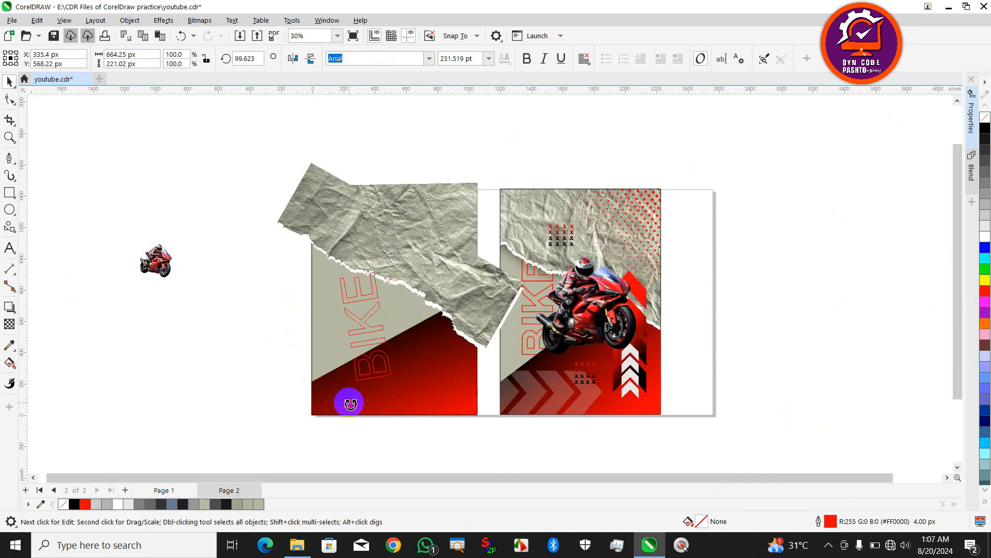
click(374, 361)
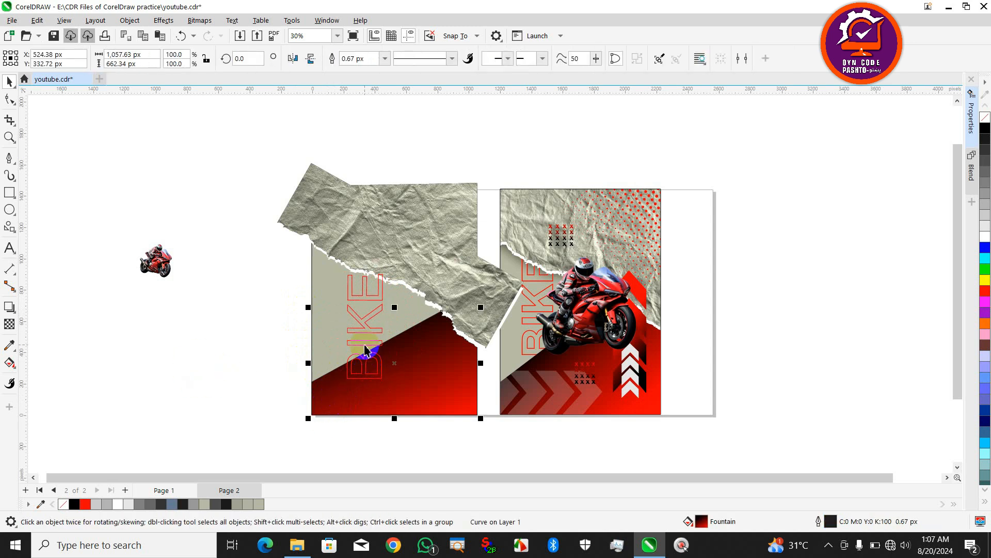
click(365, 349)
drag(386, 383, 382, 369)
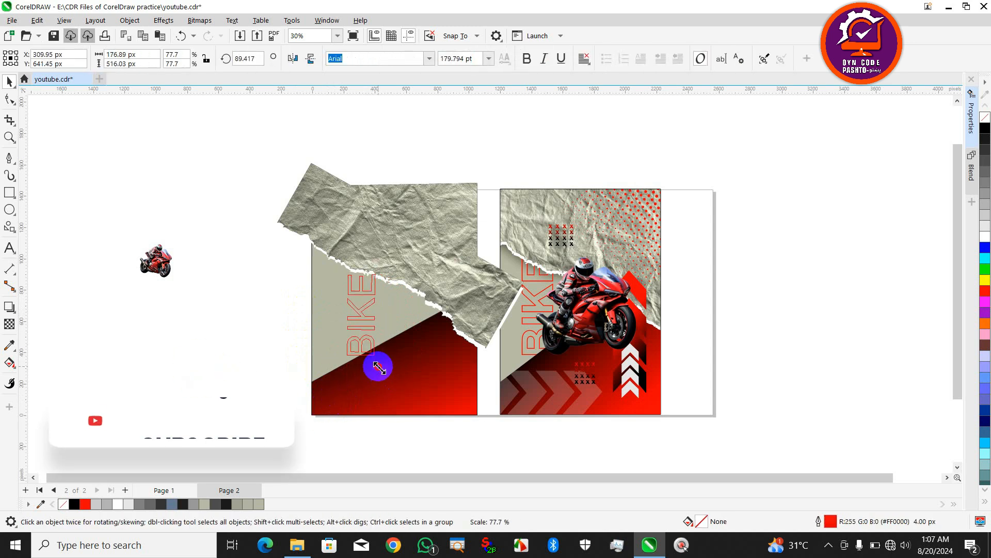
scroll(376, 365, up, 2)
drag(328, 229, 317, 221)
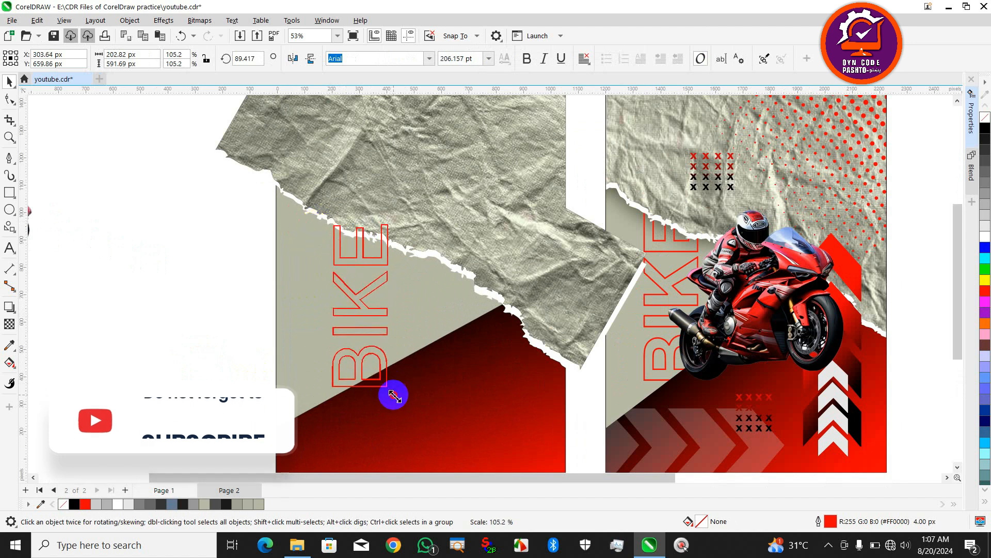
Reorder the vertical BIKE text so it sits behind the torn paper but above the background shapes.
scroll(310, 344, down, 2)
key(ctrl+Page_Down)
key(ctrl+Page_Down)
key(ctrl+Page_Down)
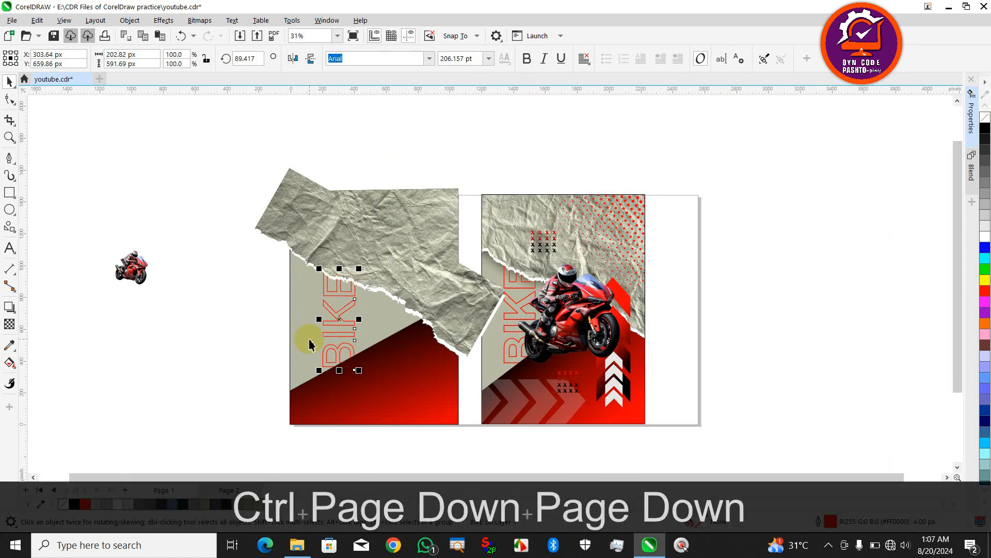
key(ctrl+Page_Up)
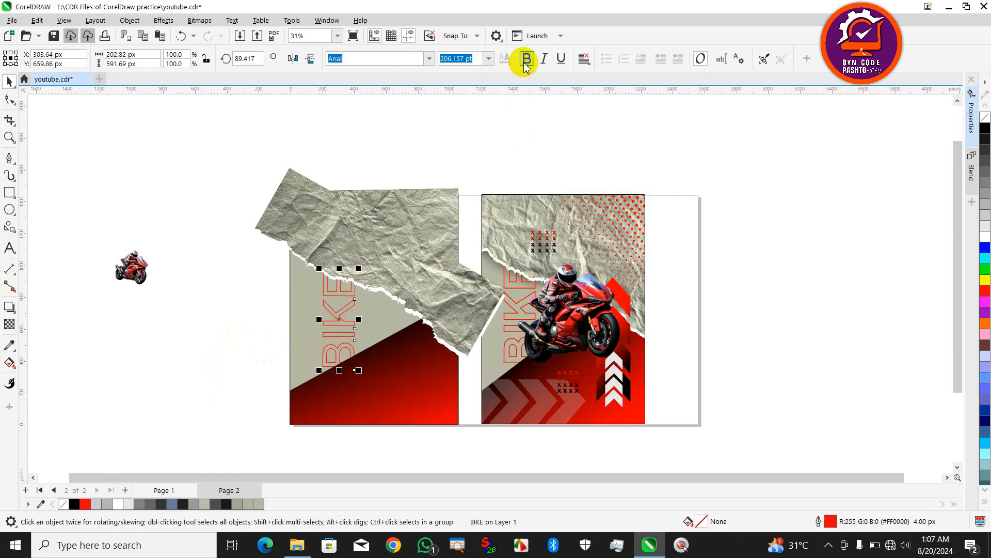
Make the BIKE text bold and shrink it to about 183 pt so it just meets the torn edge.
click(225, 344)
click(322, 288)
scroll(322, 284, up, 2)
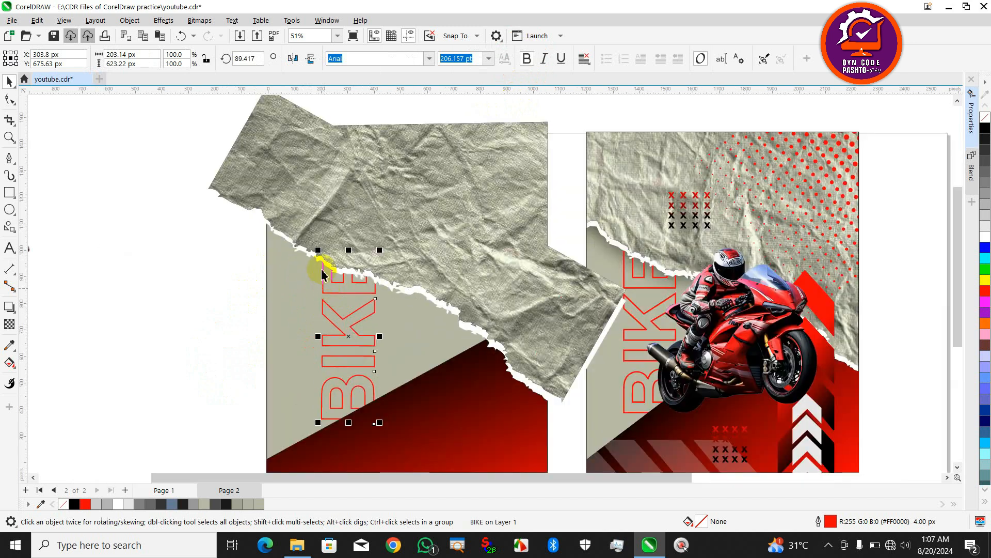
drag(316, 253, 318, 271)
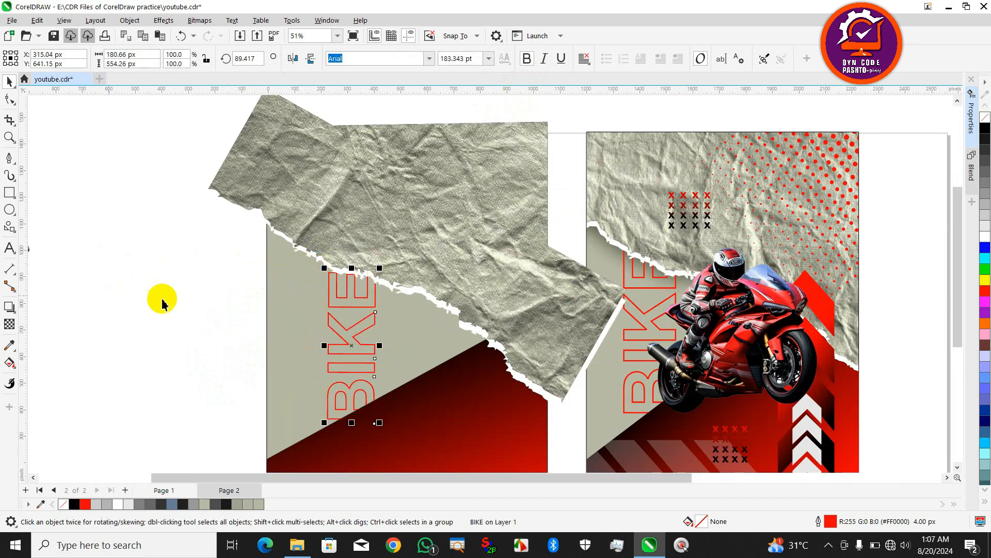
Add a black drop shadow to the torn-paper group, cast straight downward with 50 opacity and 15 feathering.
scroll(209, 268, down, 3)
click(345, 252)
click(9, 307)
drag(322, 177, 310, 337)
scroll(321, 324, up, 2)
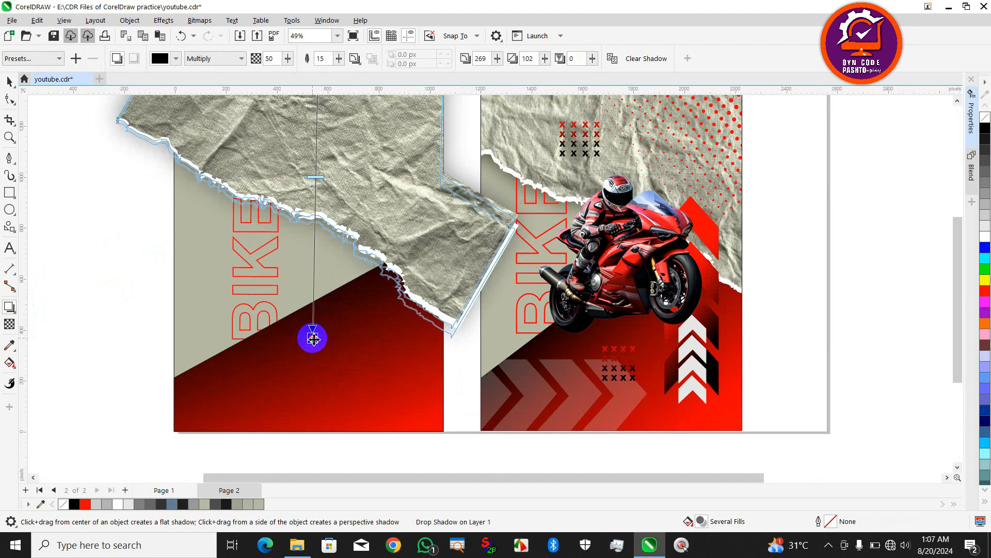
Bring the shadowed torn-paper group forward above the poster's other shapes.
scroll(307, 331, down, 2)
key(ctrl+Page_Up)
key(ctrl+Page_Up)
key(ctrl+Page_Up)
key(ctrl+Page_Up)
key(ctrl+Page_Up)
key(ctrl+Page_Up)
key(ctrl+Page_Up)
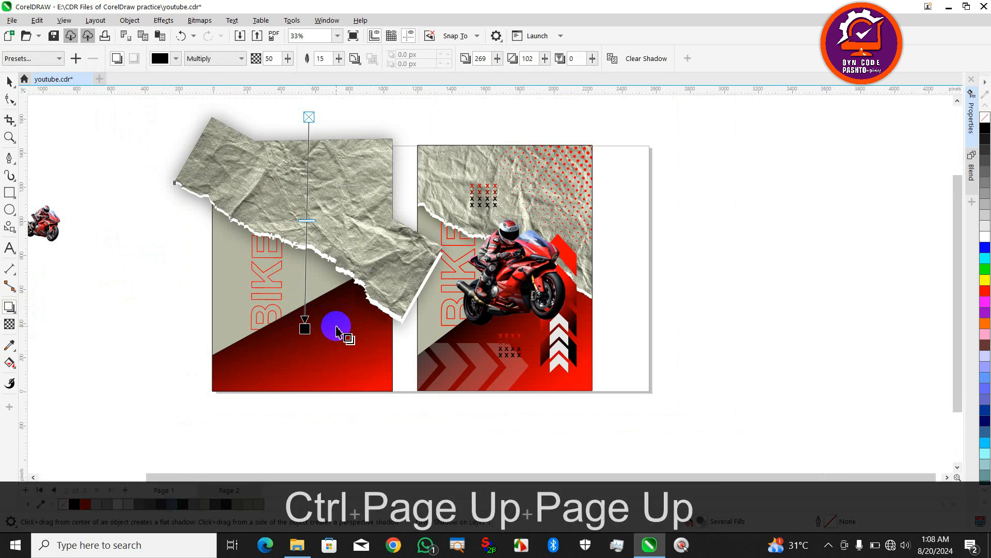
Set the paper shadow's merge mode to Subtract and shift the shadow slightly upward.
click(224, 60)
click(226, 89)
scroll(297, 230, down, 1)
scroll(305, 306, up, 1)
drag(305, 306, 305, 303)
click(8, 80)
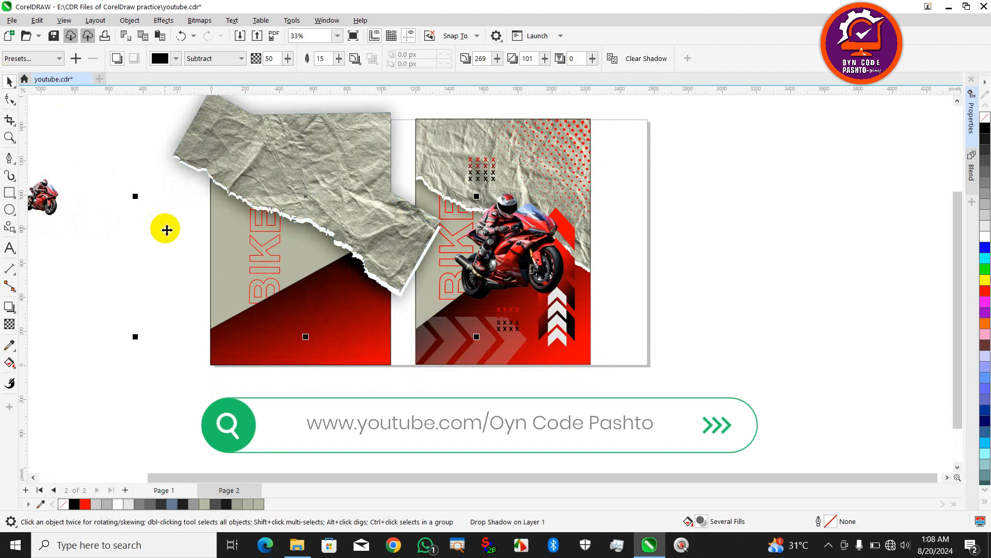
Send the torn-paper group to the back and PowerClip it with its shadow inside the beige portrait rectangle.
click(326, 206)
key(ctrl+End)
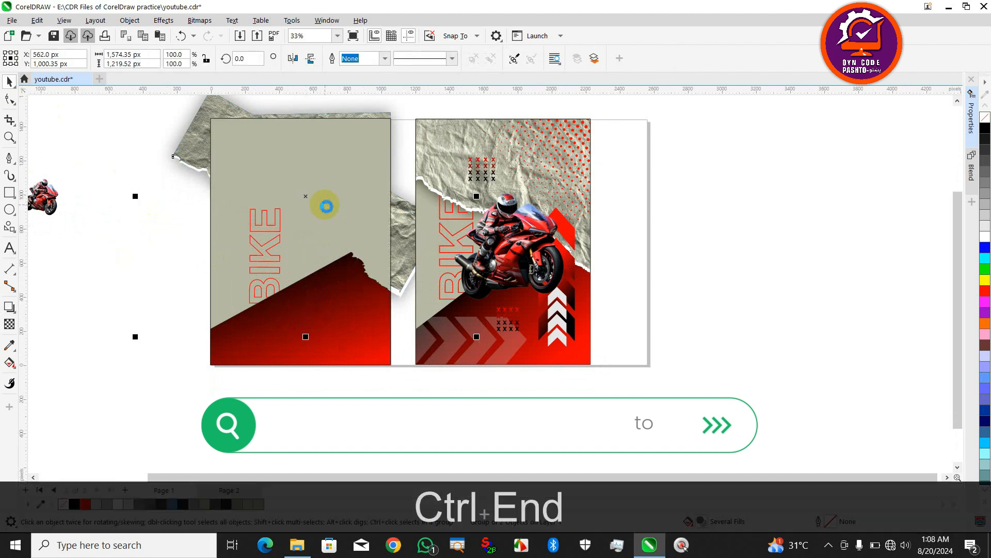
click(210, 177)
right_click(189, 145)
click(206, 314)
click(293, 163)
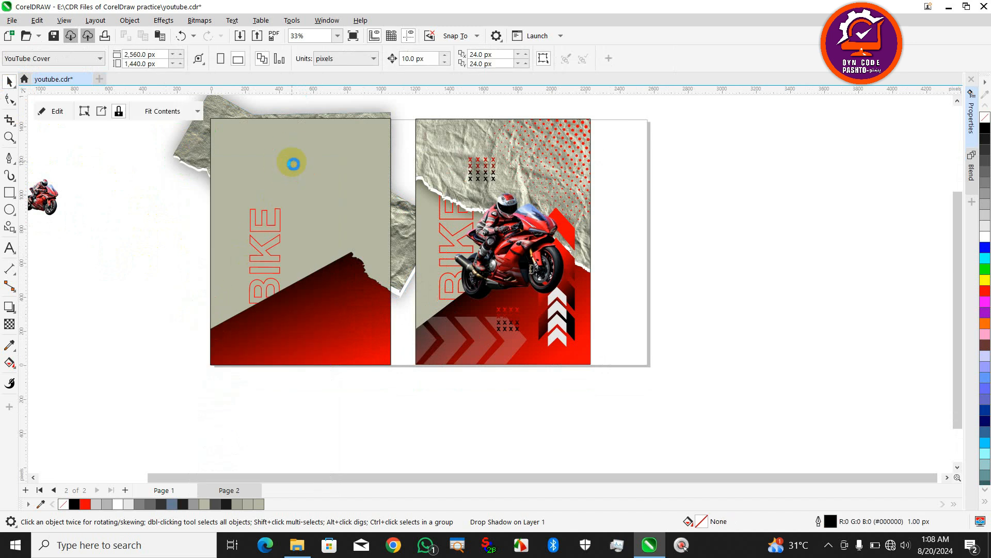
click(164, 256)
scroll(276, 256, down, 1)
scroll(265, 234, up, 2)
PowerClip the vertical BIKE text inside the same portrait rectangle.
click(258, 231)
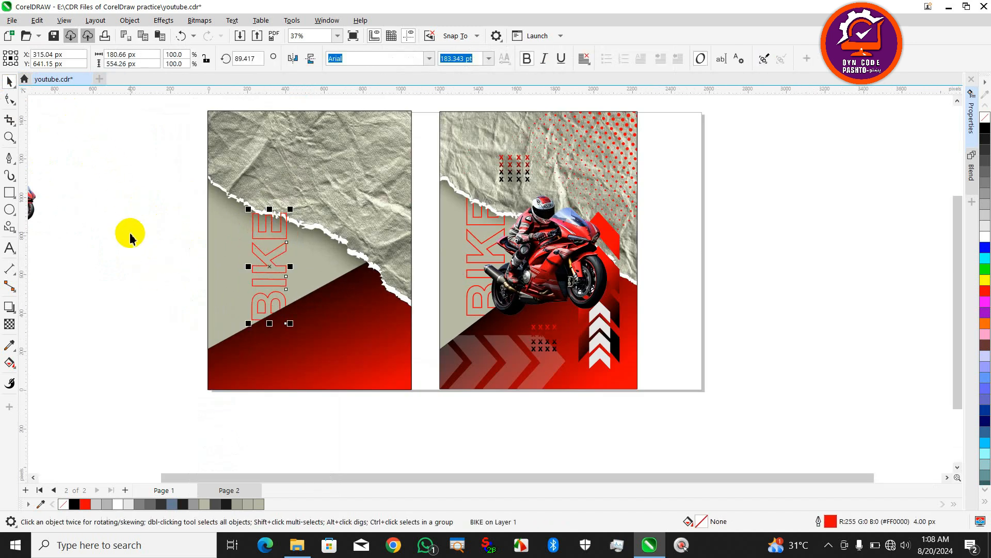
right_click(276, 257)
click(320, 391)
click(213, 314)
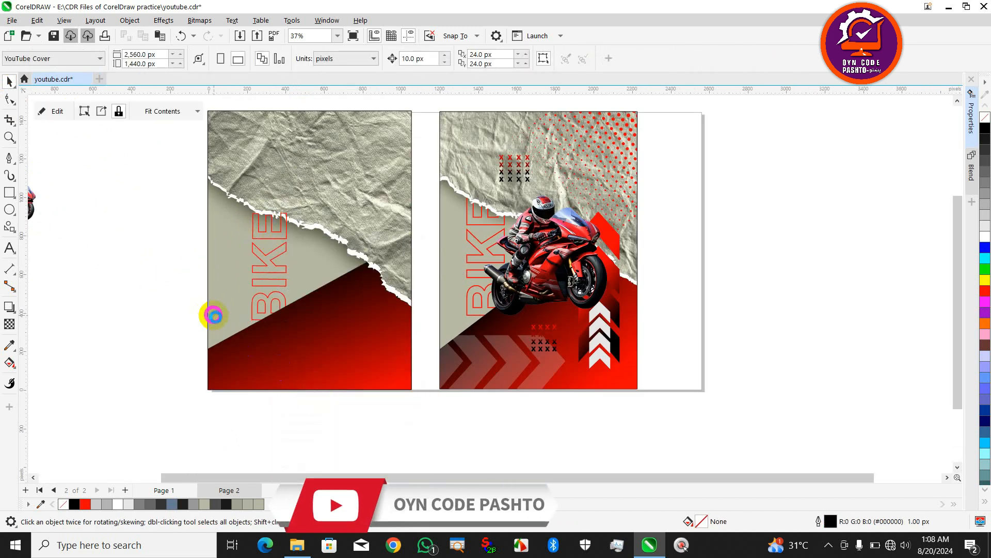
Edit the poster's PowerClip contents and move the BIKE text behind the torn paper and its shadow.
click(53, 113)
click(264, 242)
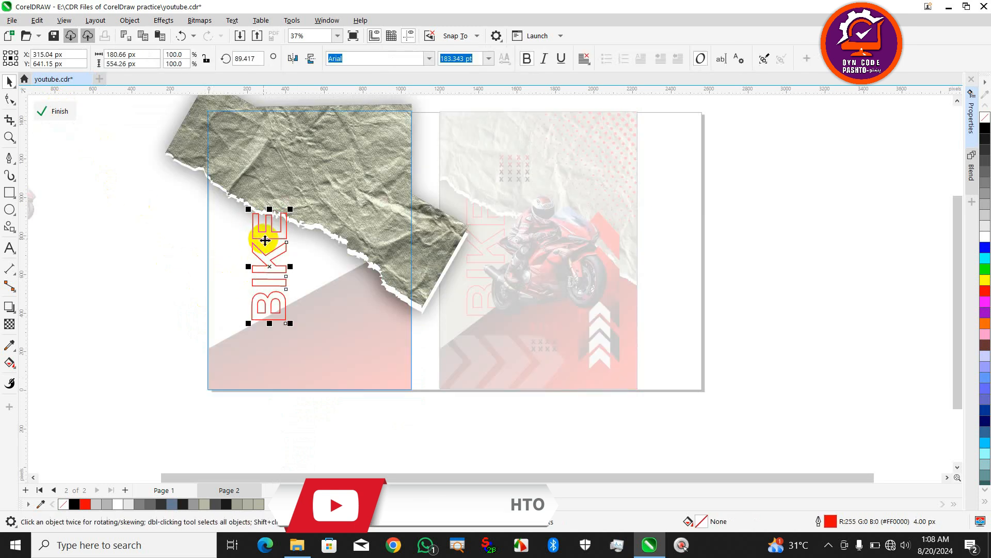
key(ctrl+Page_Down)
key(ctrl+Page_Down)
click(61, 111)
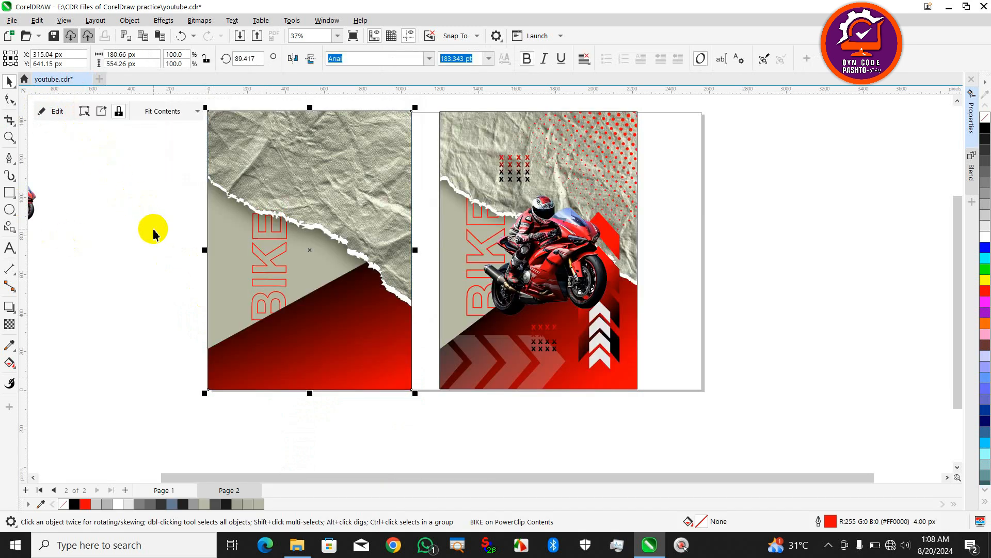
click(244, 268)
click(155, 258)
Place the motorcycle image over the middle of the poster, enlarge it to about 717 px wide and bring it to the front.
scroll(485, 261, down, 1)
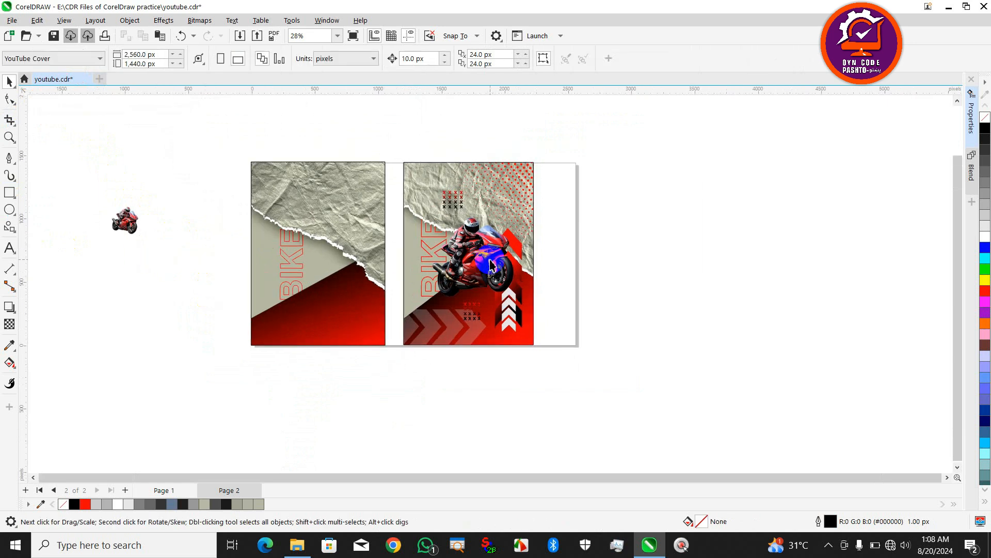
drag(128, 227, 246, 346)
key(ctrl+Home)
scroll(342, 240, up, 1)
scroll(342, 240, up, 1)
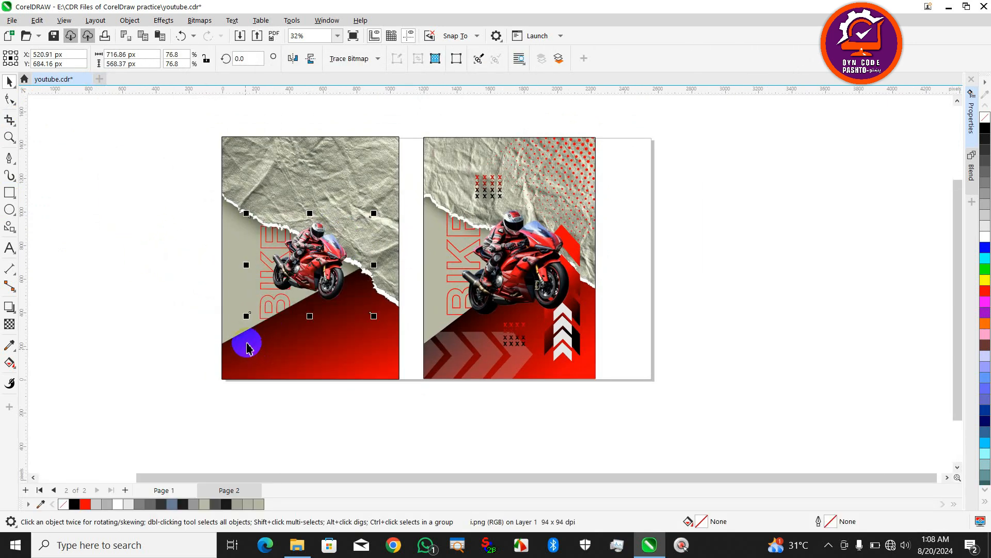
Apply a Gamma adjustment of 0.57 to the motorcycle image.
click(174, 23)
mouse_move(240, 66)
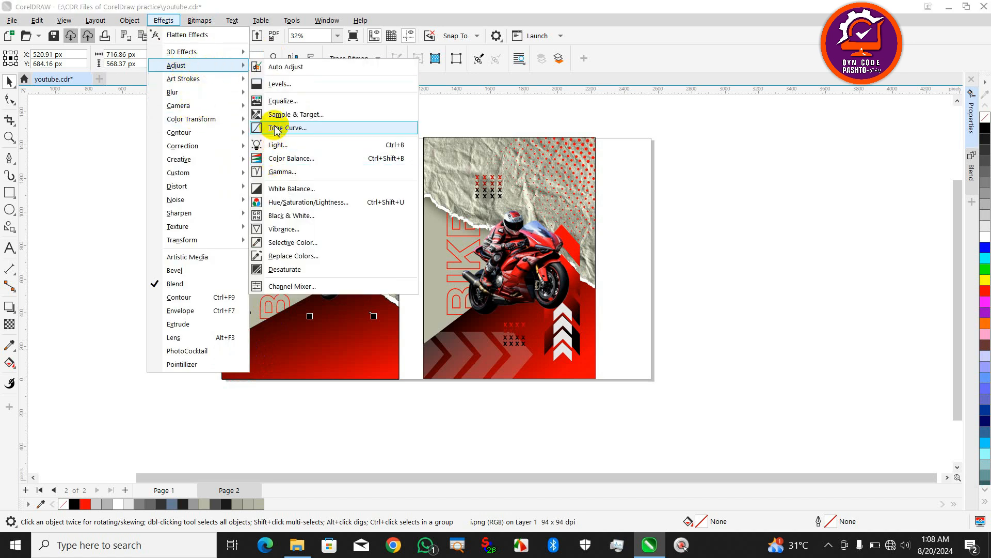
click(281, 172)
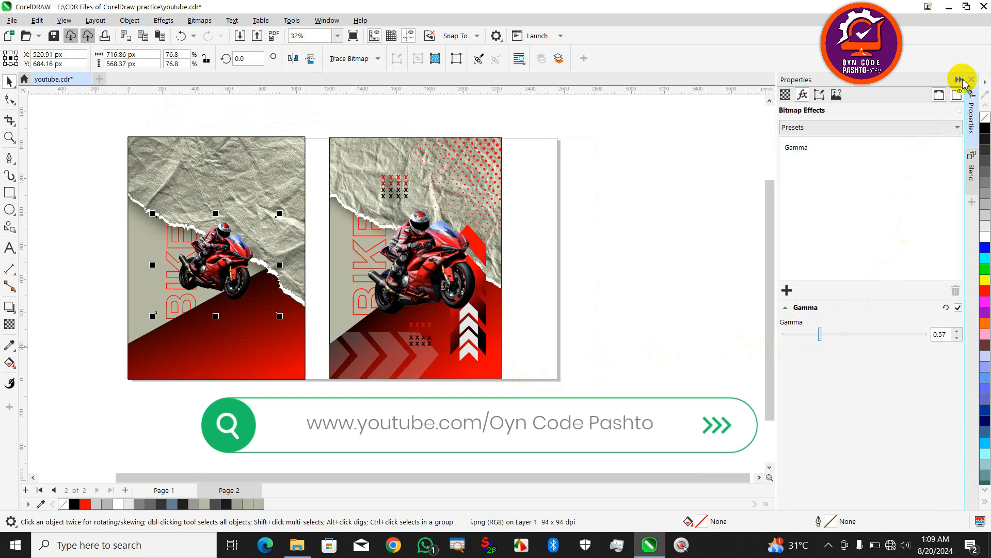
click(959, 79)
Move the motorcycle image off the poster onto the empty area at its left.
scroll(532, 257, down, 1)
scroll(487, 261, up, 1)
drag(423, 262, 271, 270)
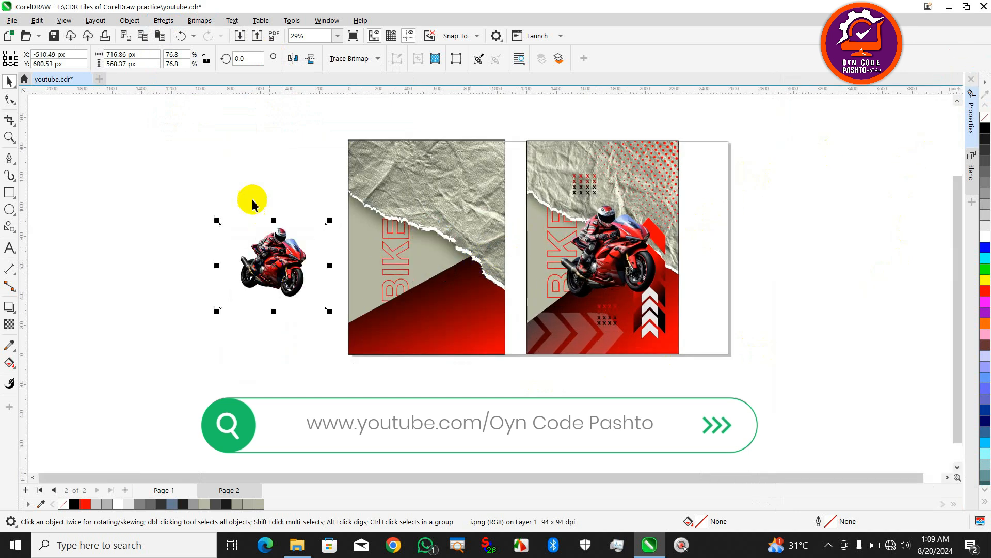
Draw a square about 498 px wide left of the motorcycle image and overlay a closed six-point chevron outline pointing up.
click(9, 192)
mouse_move(131, 226)
mouse_down()
mouse_move(210, 310)
mouse_move(204, 290)
mouse_move(206, 298)
mouse_up()
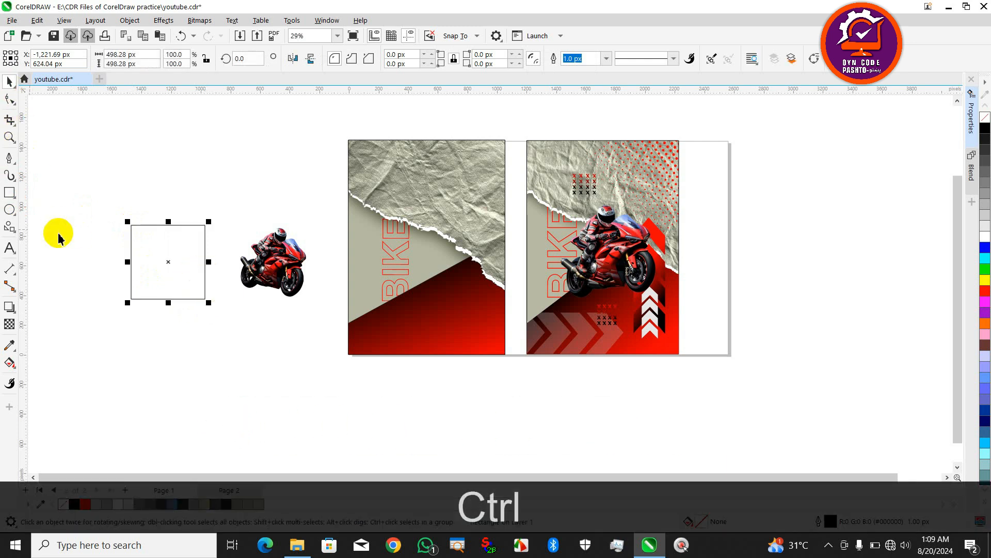
click(10, 158)
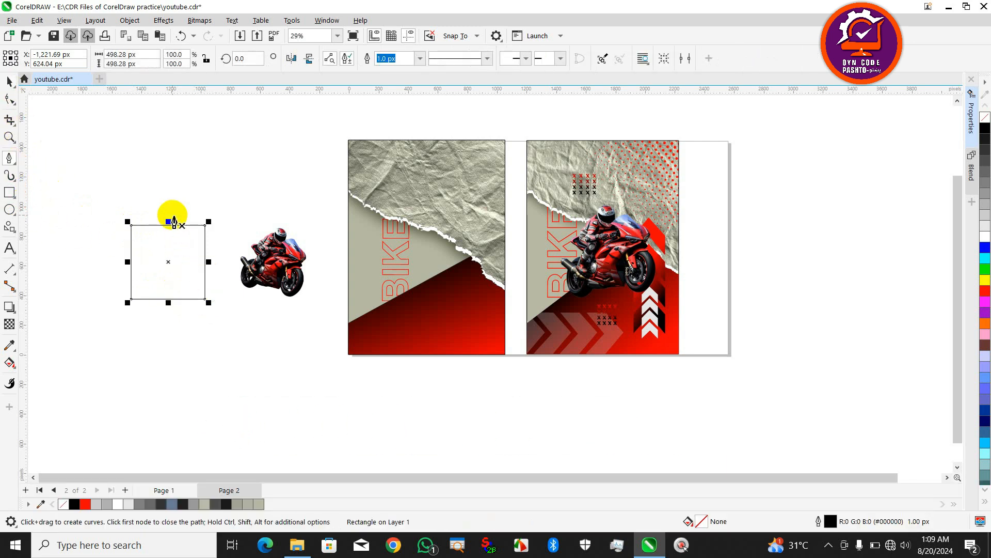
click(172, 214)
click(214, 265)
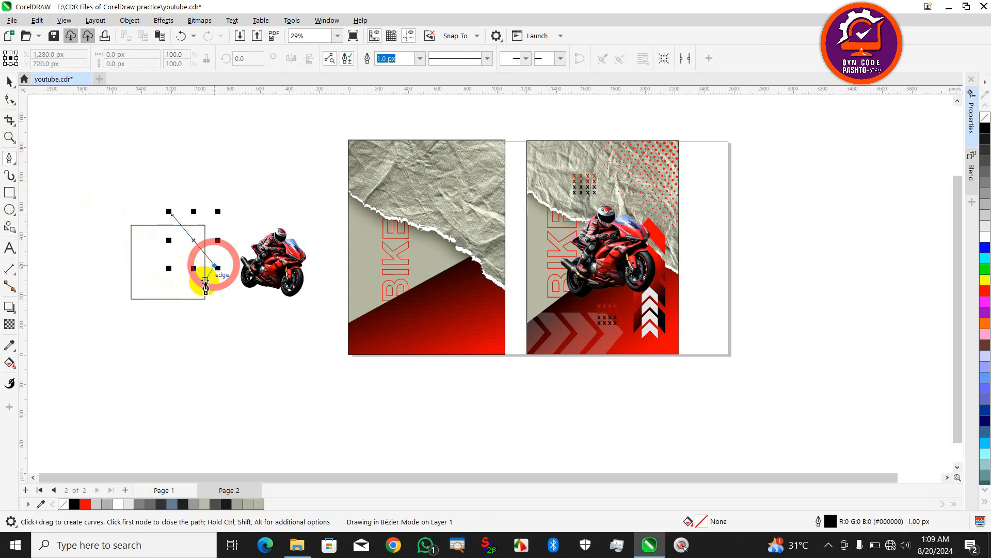
click(205, 329)
click(168, 262)
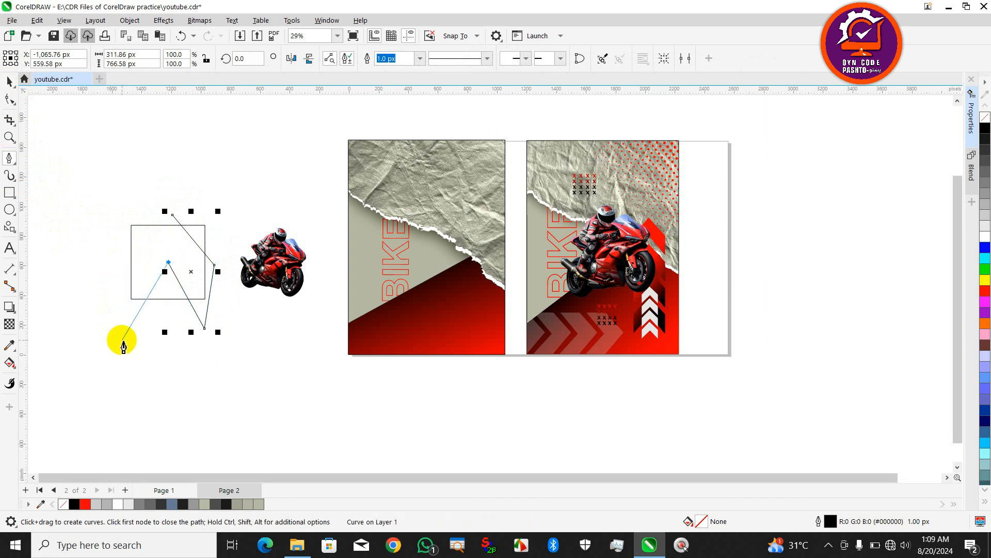
click(119, 337)
click(100, 292)
click(173, 215)
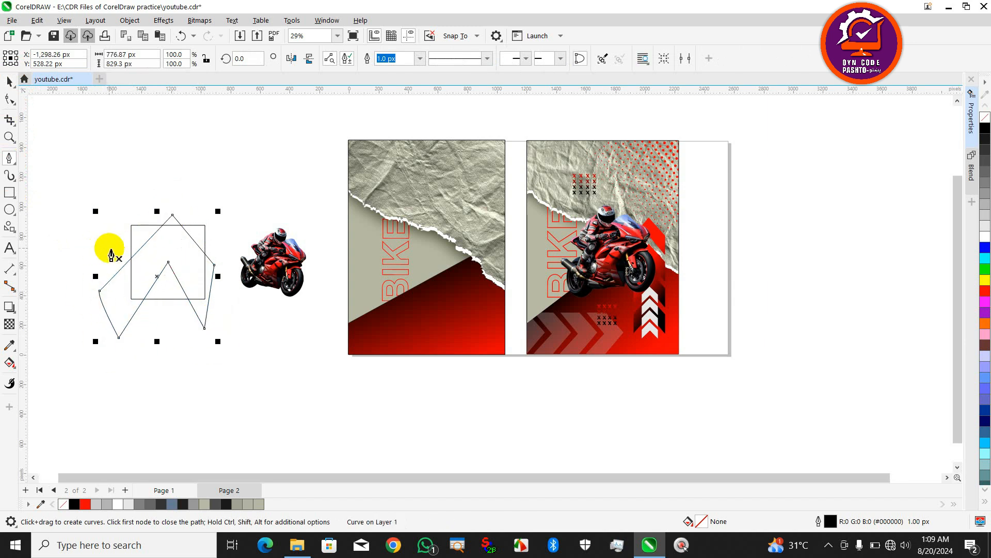
Reshape the chevron outline by moving its apex and lower nodes so its two arms are nearly symmetrical about the square.
scroll(129, 268, up, 1)
click(10, 98)
scroll(155, 261, up, 1)
drag(203, 176, 194, 172)
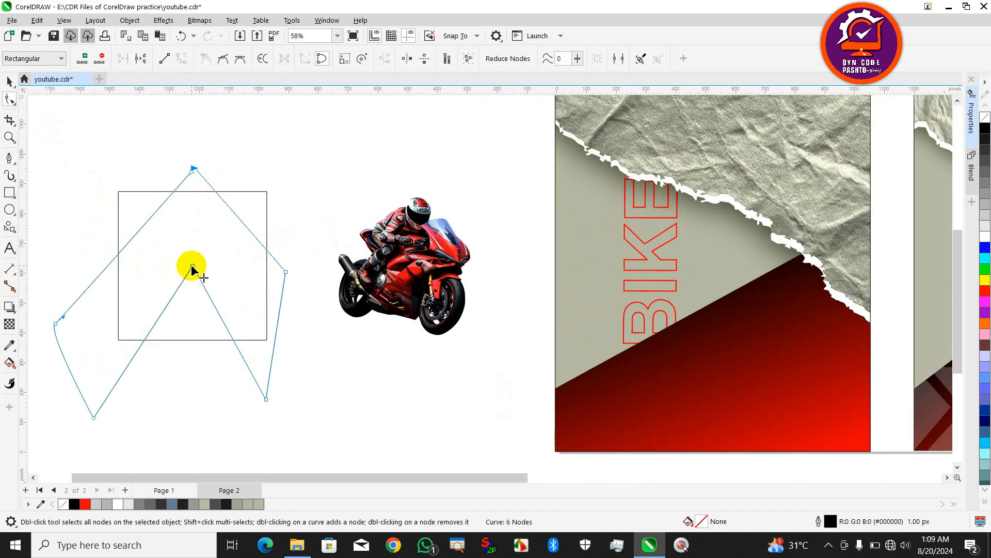
scroll(192, 269, down, 2)
scroll(200, 270, up, 1)
drag(239, 353, 256, 329)
drag(128, 364, 120, 339)
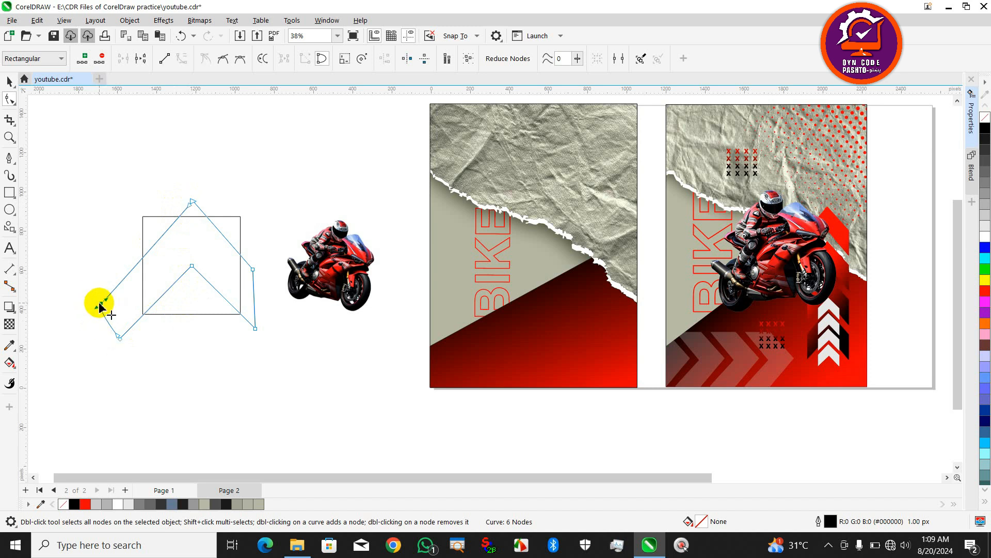
Smart-fill the region where the chevron overlaps the square, and the chevron's tip above it, with blue-gray.
click(10, 363)
click(51, 376)
click(184, 254)
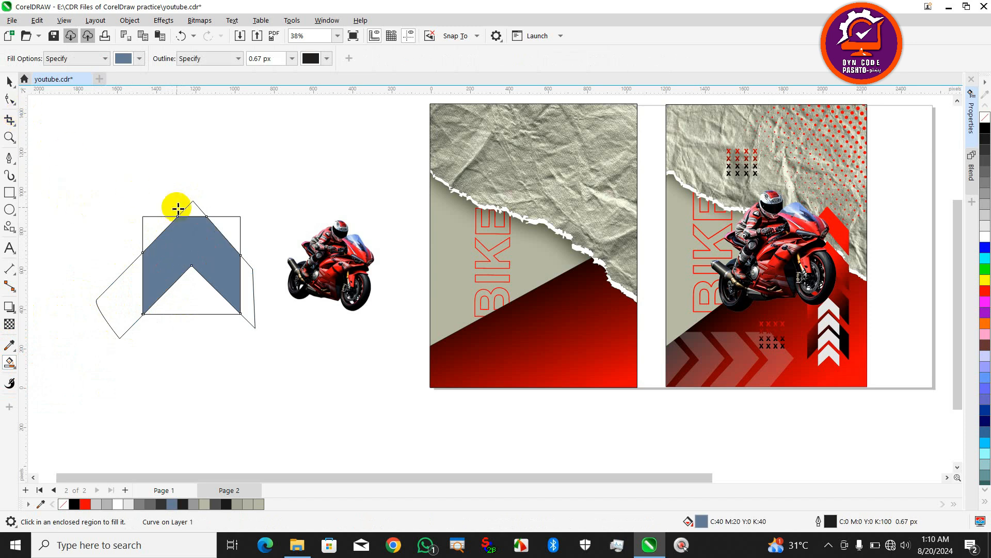
click(9, 81)
click(189, 205)
Move the filled arrow pieces clear of the construction outlines, group them and delete the square and chevron outlines.
drag(188, 243, 297, 391)
key(ctrl+g)
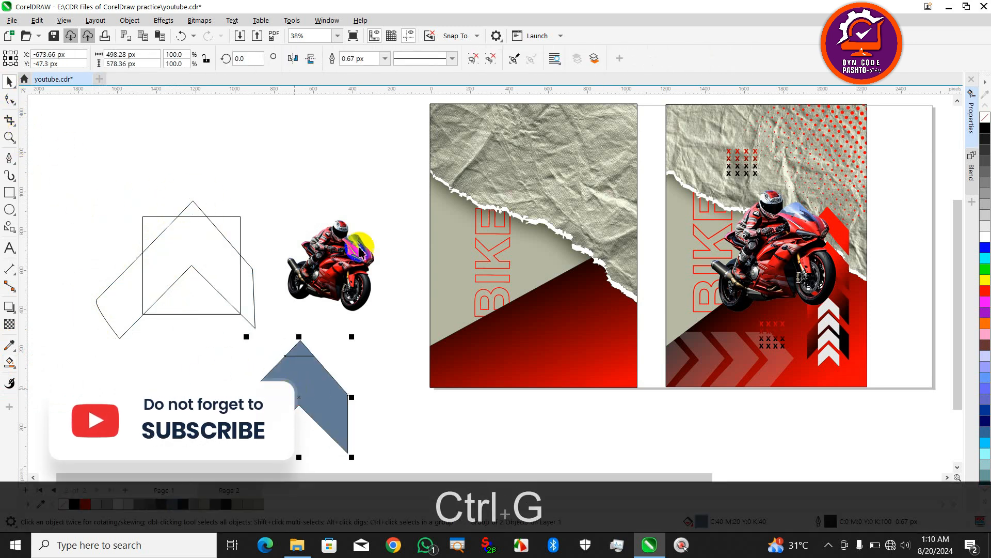
drag(75, 157, 449, 226)
key(BackSpace)
Scale the arrow to about 281 × 326 px on the poster and repeat it downward into a vertical column of four.
scroll(266, 347, down, 2)
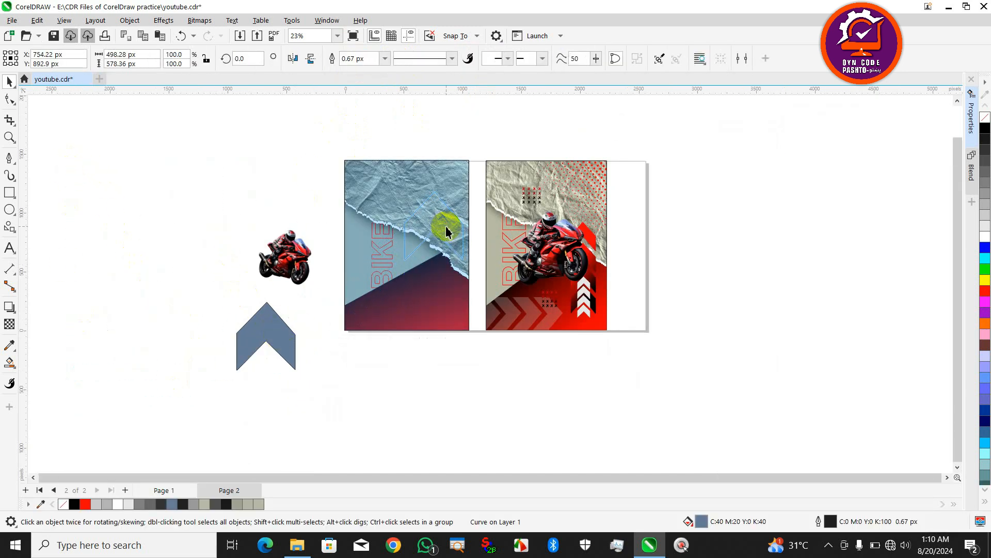
scroll(449, 227, up, 1)
drag(472, 274, 439, 262)
key(ctrl+r)
key(ctrl+r)
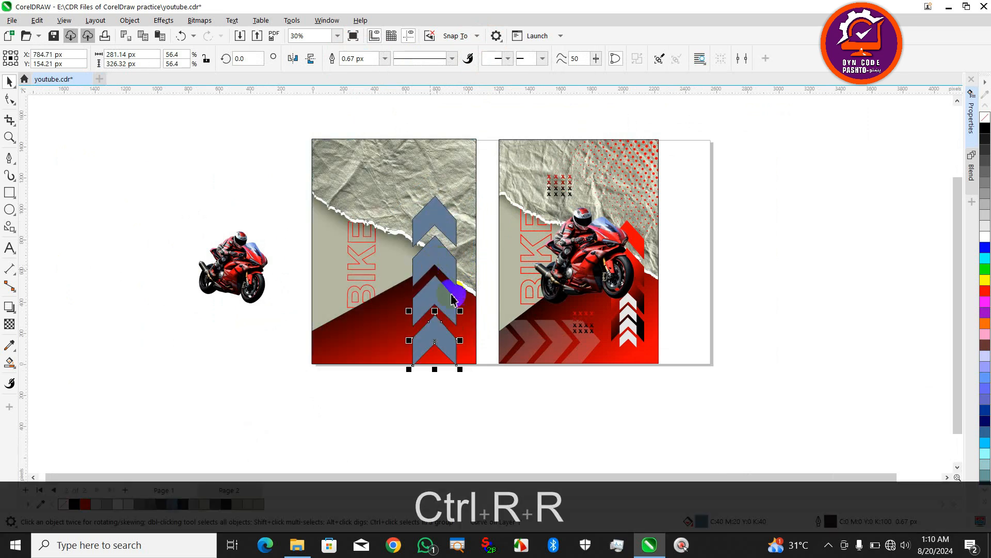
Remove the outline from all four arrows and combine them into one curve.
drag(384, 177, 384, 177)
right_click(986, 118)
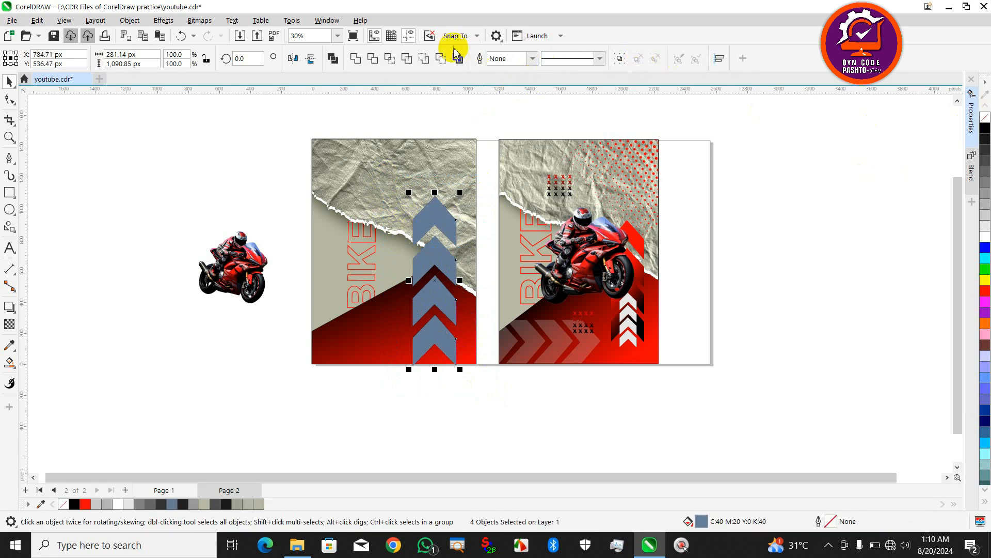
key(ctrl+l)
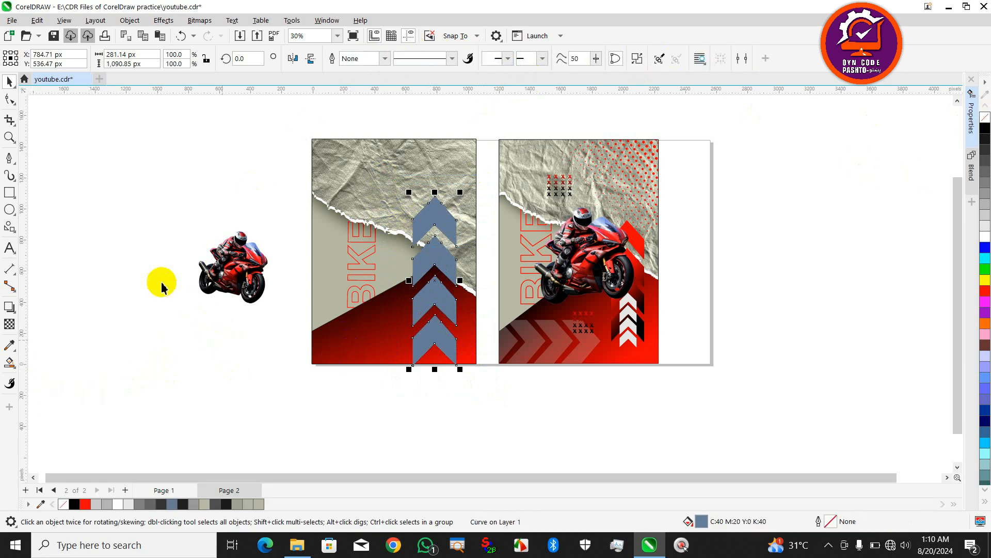
Apply a vertical fountain fill to the arrow column, running from red at the top to black at the bottom.
click(4, 359)
click(31, 358)
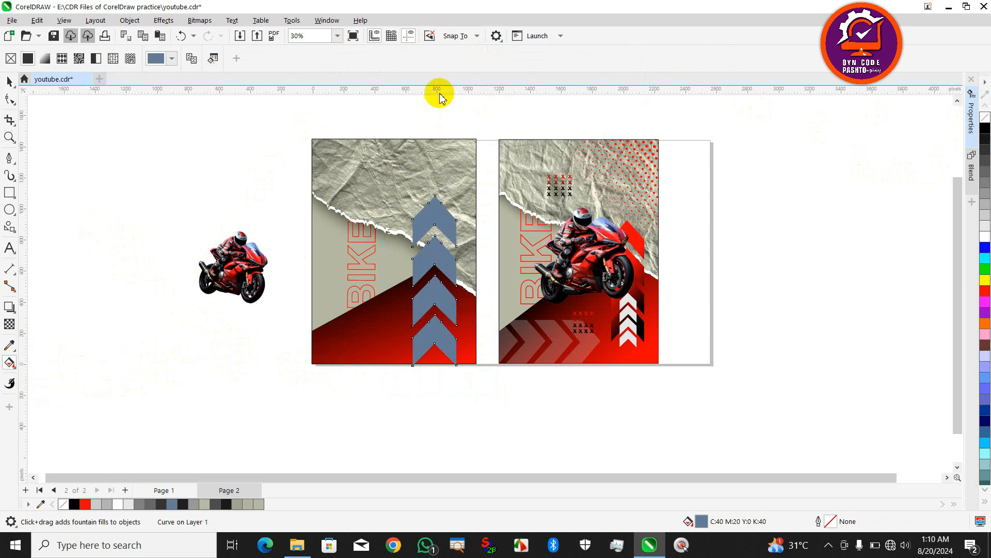
click(316, 345)
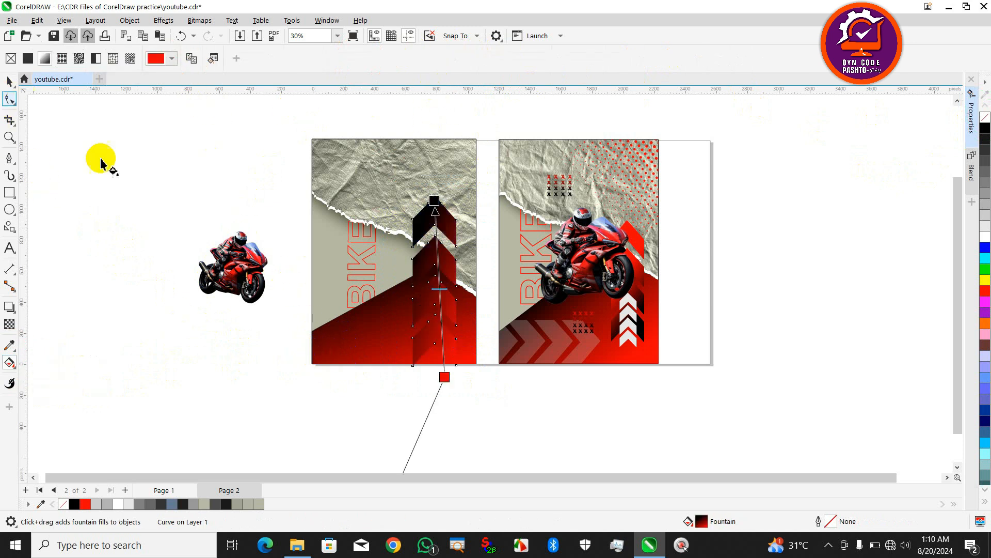
click(446, 384)
click(434, 350)
drag(445, 377, 430, 351)
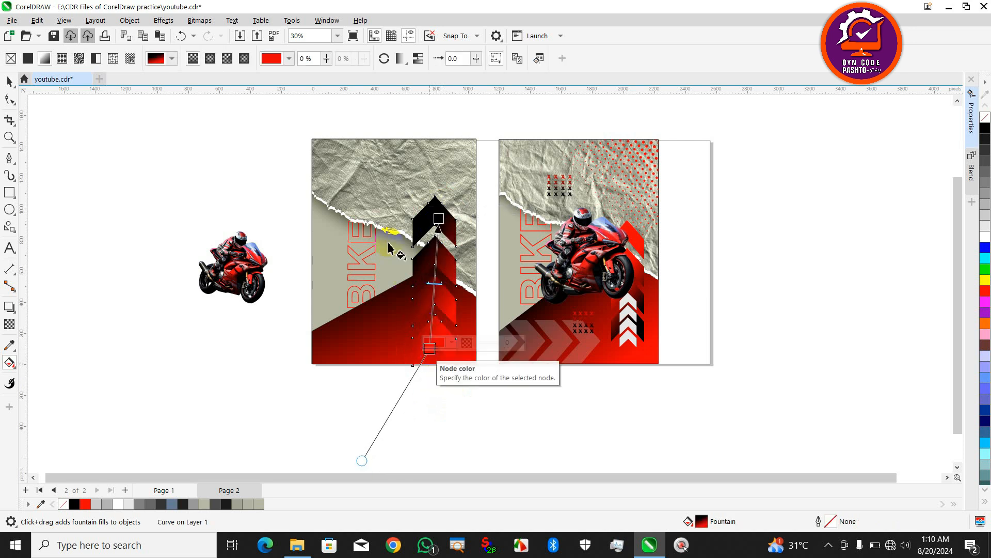
click(383, 59)
click(430, 225)
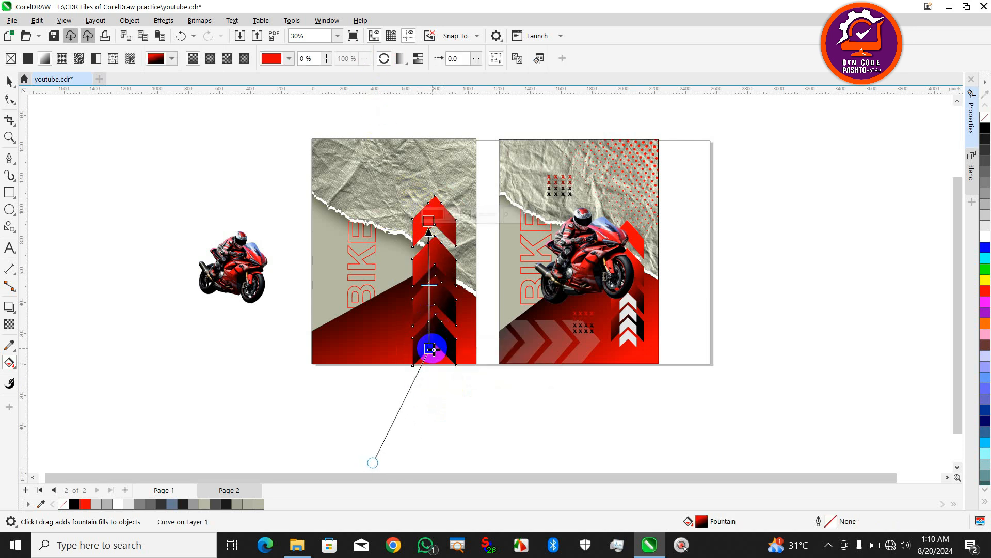
Make a smaller copy of the arrow column, about 159 × 616 px, over the lower arrows and fill it white.
click(9, 81)
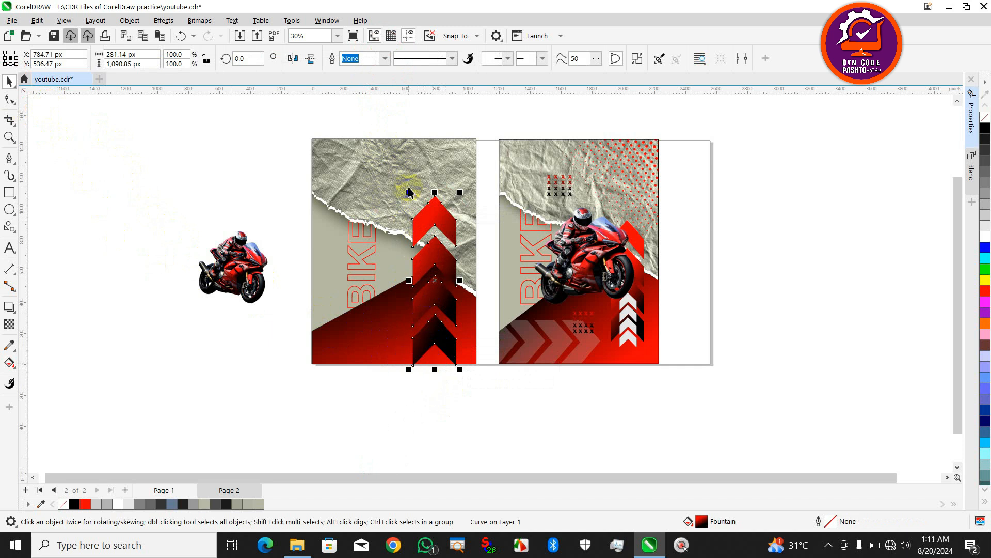
drag(408, 191, 411, 331)
click(985, 236)
scroll(480, 382, up, 2)
key(shift)
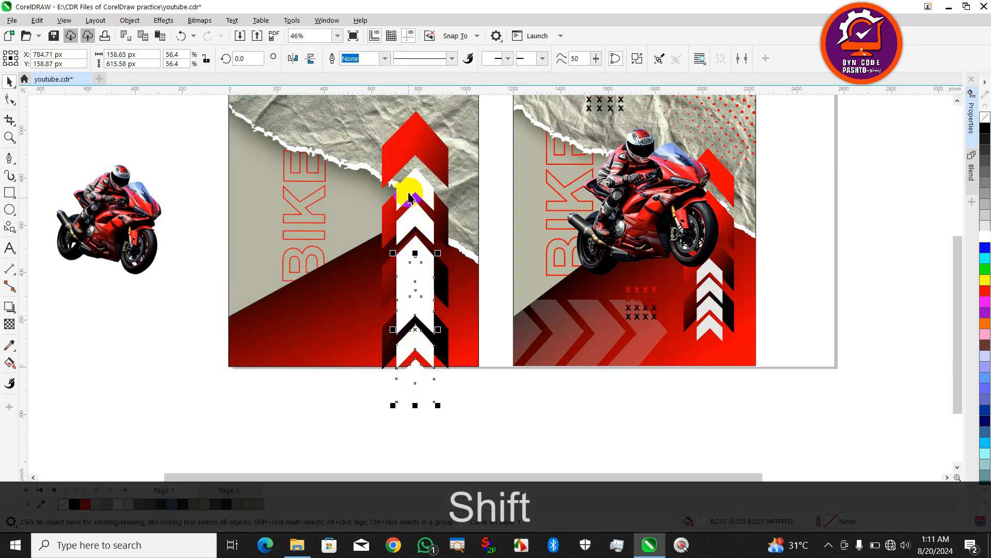
Delete the surplus white arrow copy and resize the red and white columns together to about 229 × 857 px near the poster's right edge.
key(BackSpace)
scroll(410, 204, down, 2)
drag(377, 135, 419, 171)
drag(444, 209, 450, 210)
scroll(373, 254, down, 1)
scroll(435, 225, up, 1)
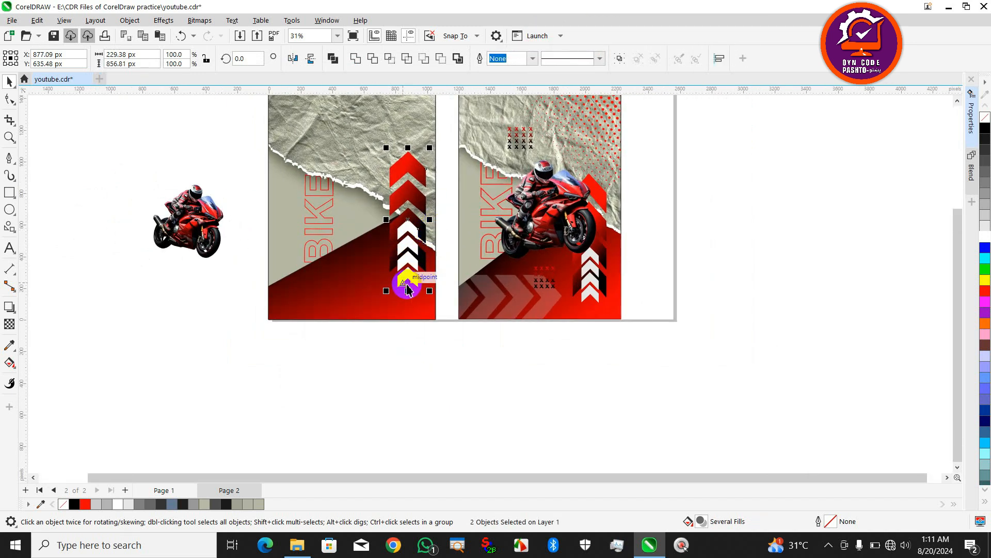
Copy the white arrow column to the poster's lower-left area and rotate it to about 272.6° so the arrows point right.
click(388, 336)
drag(406, 243, 286, 280)
right_click(286, 280)
click(287, 279)
click(306, 379)
drag(347, 306, 299, 282)
scroll(304, 293, up, 1)
key(ctrl+z)
key(ctrl+z)
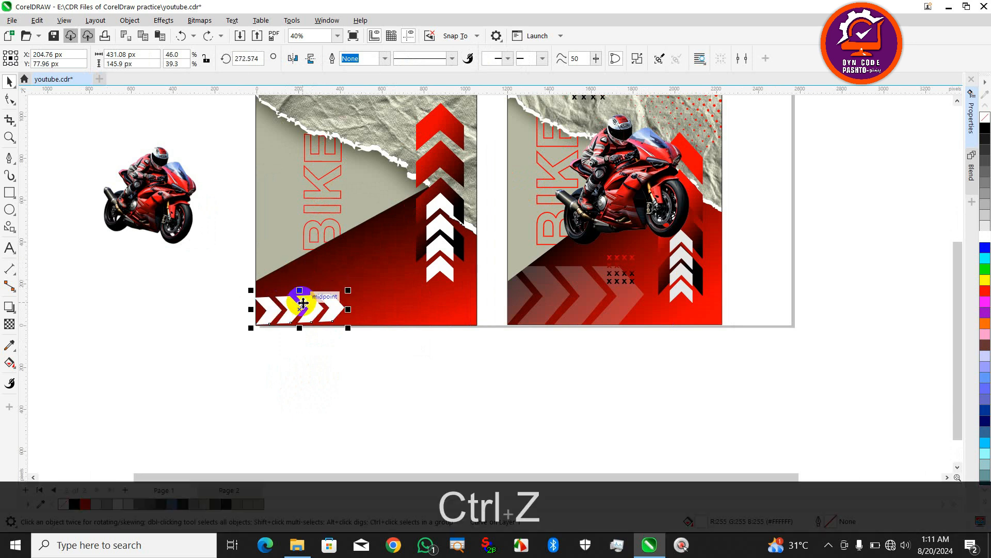
Enlarge the horizontal white arrow row and line it up with the poster's bottom edge, running past the left edge.
drag(327, 294, 441, 372)
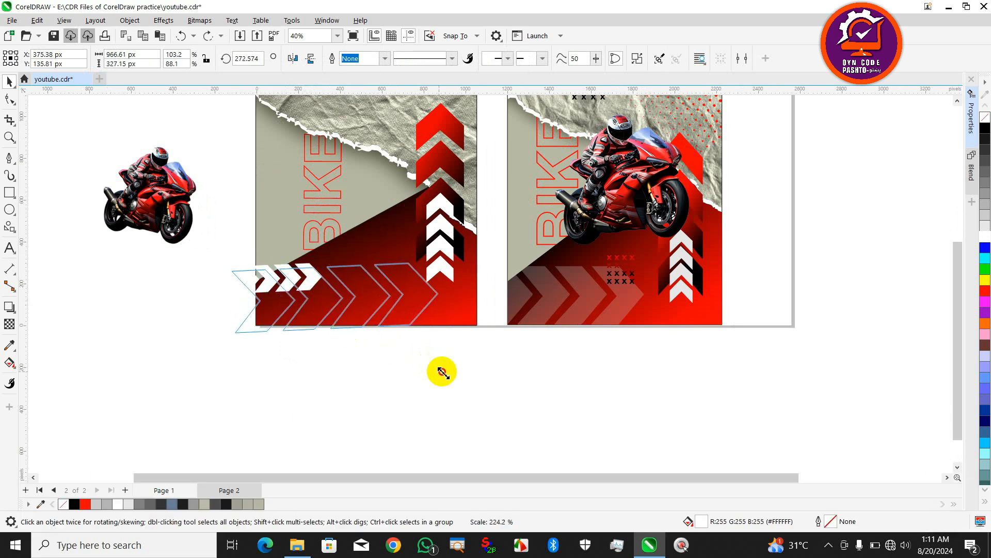
drag(381, 310, 344, 313)
scroll(345, 310, up, 2)
click(347, 305)
drag(451, 236, 454, 232)
scroll(306, 334, up, 3)
drag(316, 327, 270, 329)
Make the horizontal arrow row semi-transparent and place it inside the poster so the left edge clips it.
scroll(289, 312, down, 6)
click(9, 324)
click(270, 330)
click(9, 81)
right_click(317, 309)
click(337, 307)
scroll(353, 387, down, 3)
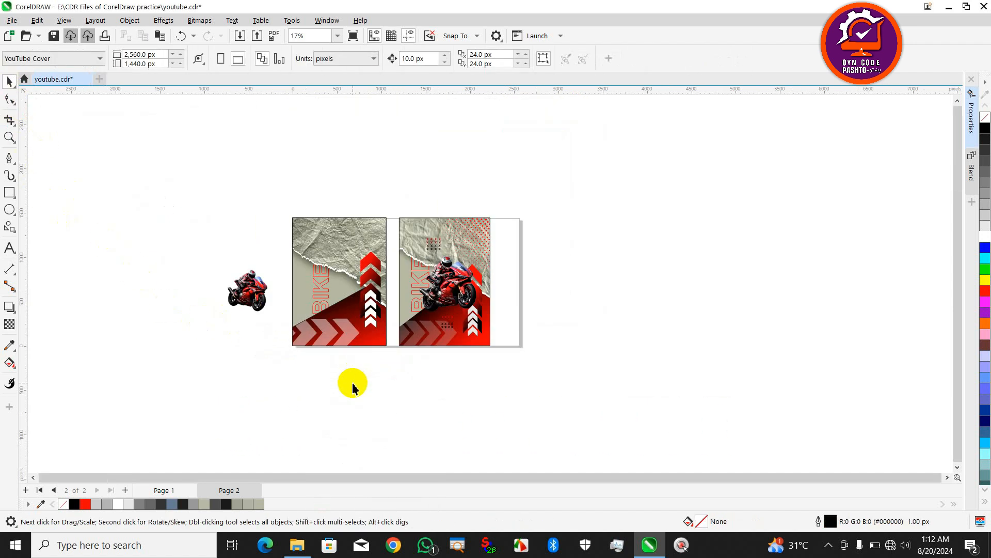
Add the text "X" in bold Arial below the poster and enlarge it to about 32.4 pt.
scroll(356, 341, up, 2)
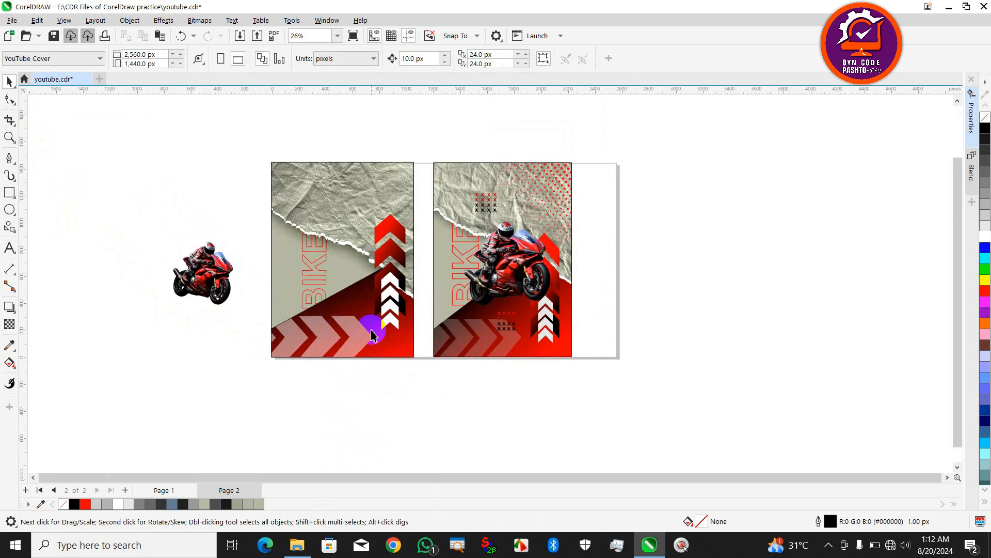
click(10, 248)
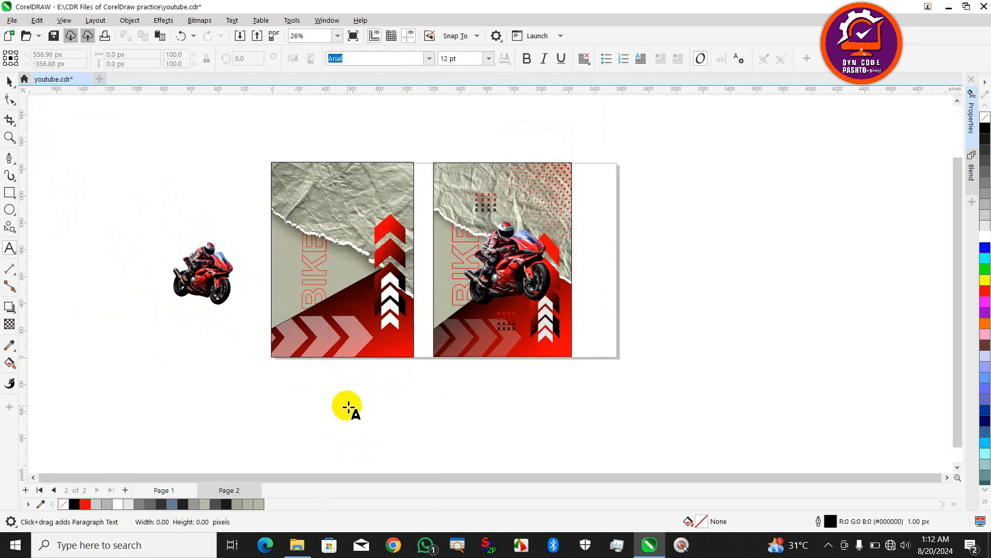
click(347, 407)
text(X)
click(10, 81)
scroll(362, 410, up, 1)
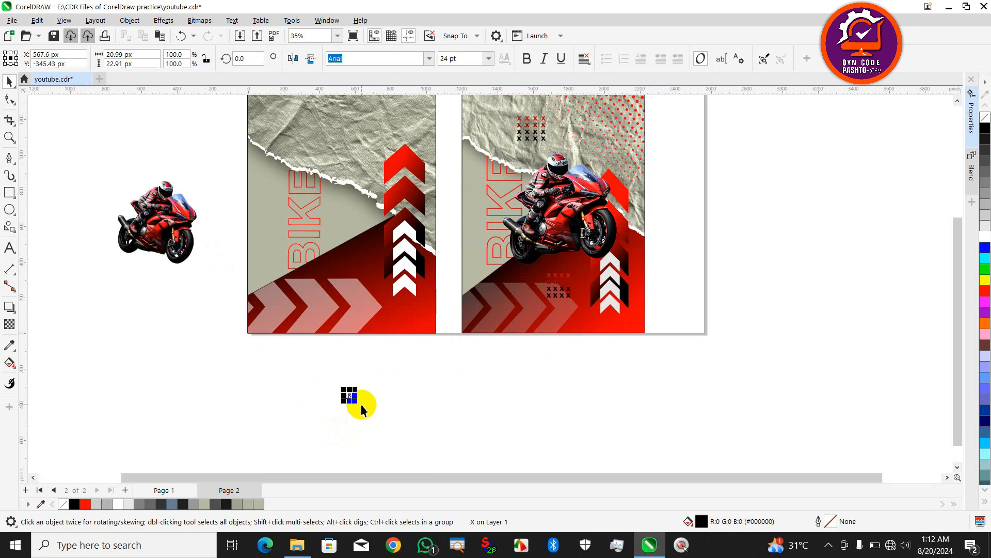
scroll(350, 398, up, 1)
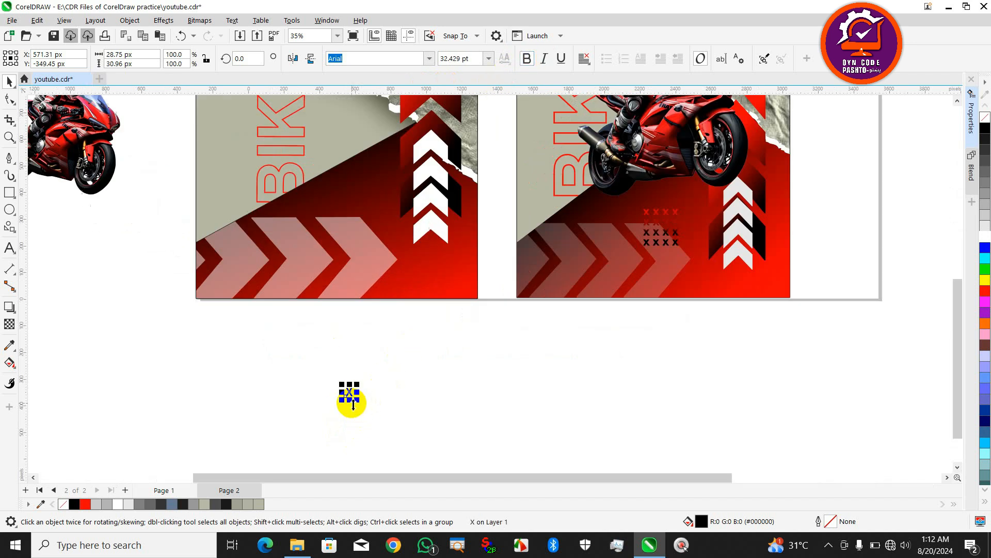
Duplicate the X into a row of four and repeat the row downward to make three rows.
drag(350, 394, 362, 395)
key(ctrl+r)
key(ctrl+r)
drag(310, 367, 370, 413)
key(ctrl+r)
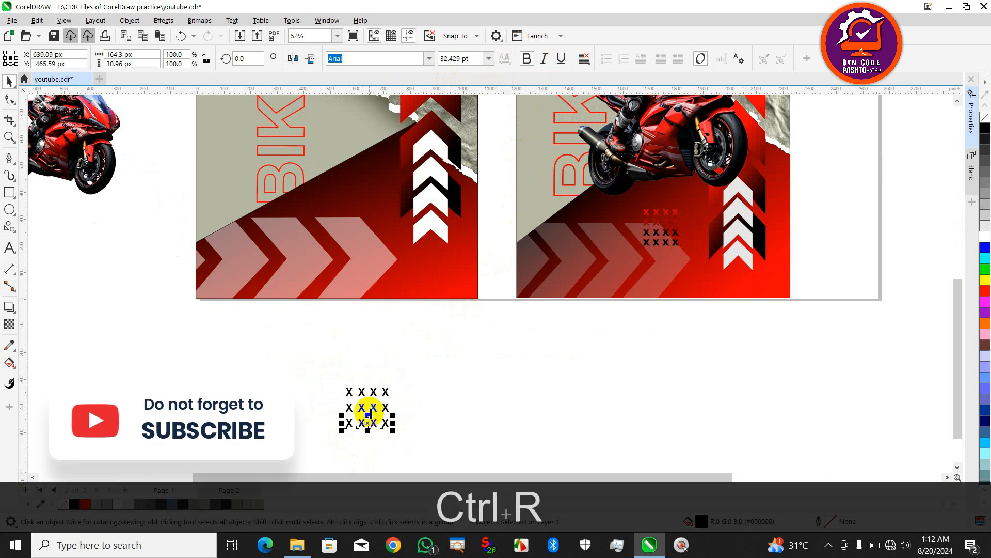
Group the X grid, place it over the poster's red wedge and give it a black-to-red vertical fountain fill.
scroll(297, 414, down, 1)
drag(284, 379, 410, 463)
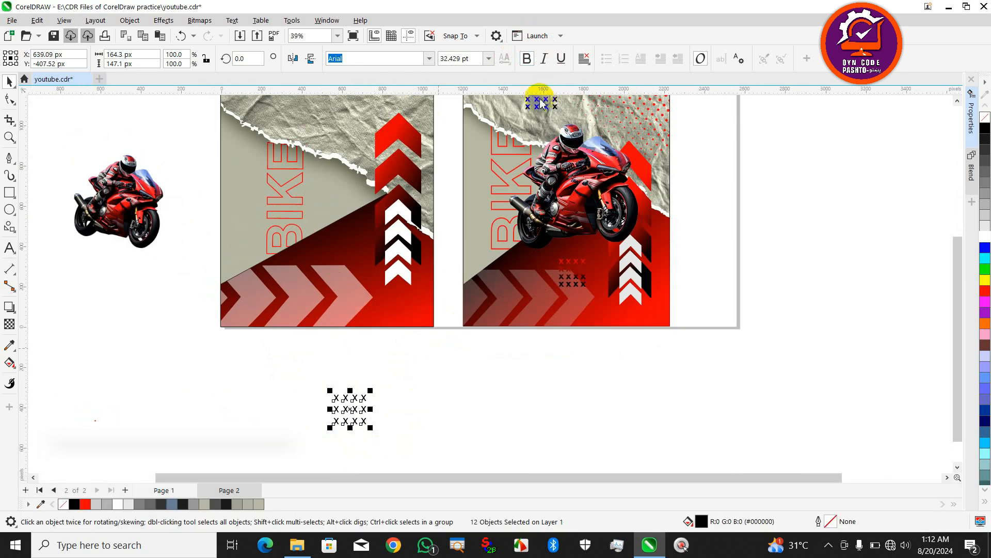
key(ctrl+g)
scroll(501, 459, down, 1)
drag(370, 420, 367, 299)
click(5, 361)
drag(359, 303, 359, 278)
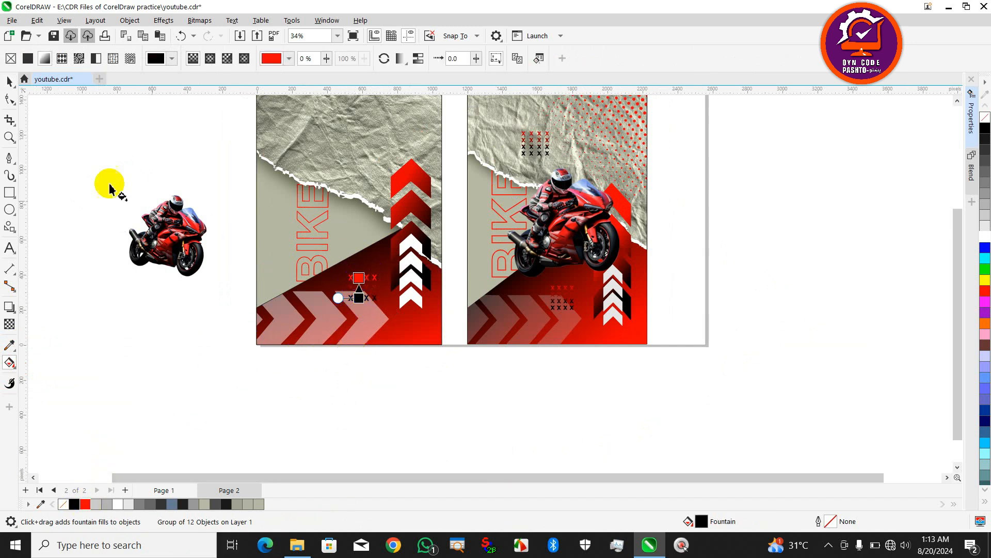
Copy the X grid onto the crumpled paper in the upper middle of the poster.
key(space)
scroll(354, 414, down, 1)
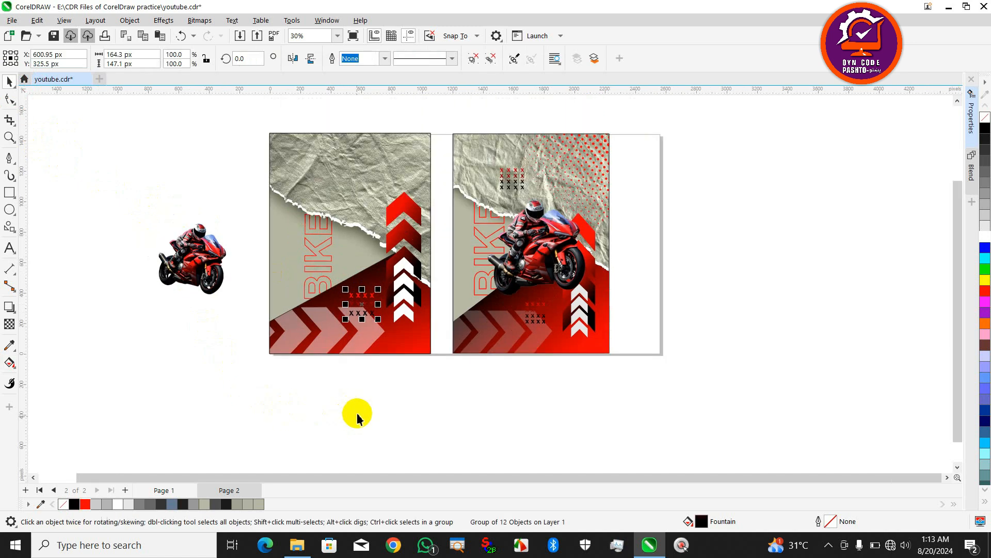
drag(363, 309, 348, 181)
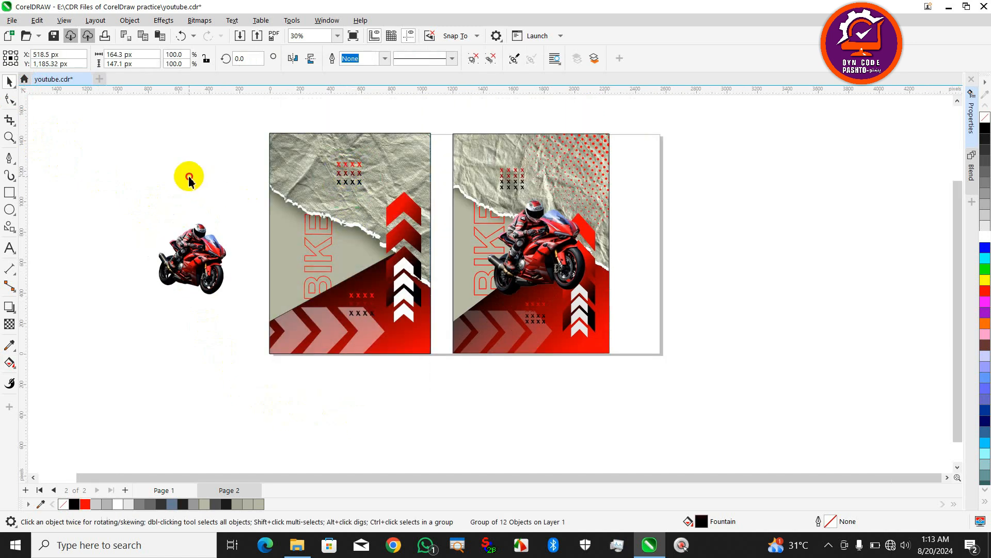
click(189, 180)
Move the finished reference poster farther right, away from the poster being built.
scroll(461, 180, down, 1)
drag(583, 355, 629, 355)
click(591, 429)
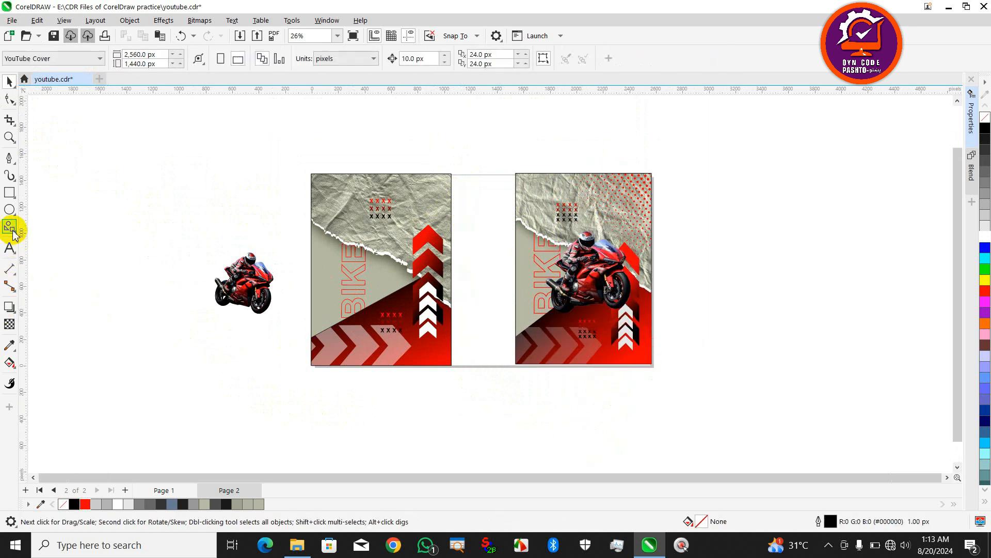
Draw a small circle about 37 px in diameter just above the poster's top-right corner.
click(10, 226)
click(10, 209)
scroll(449, 158, up, 1)
mouse_move(454, 173)
mouse_down()
mouse_move(445, 162)
mouse_move(313, 182)
mouse_up()
click(9, 81)
scroll(455, 170, up, 1)
Copy the small circle horizontally to above the poster's middle and shrink the copy to 5 px.
click(425, 156)
click(454, 170)
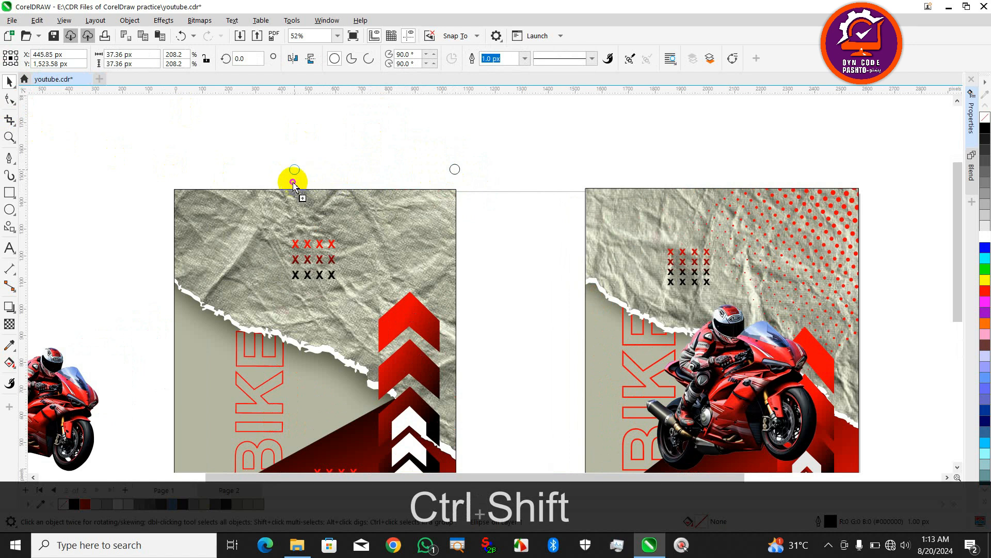
text(5)
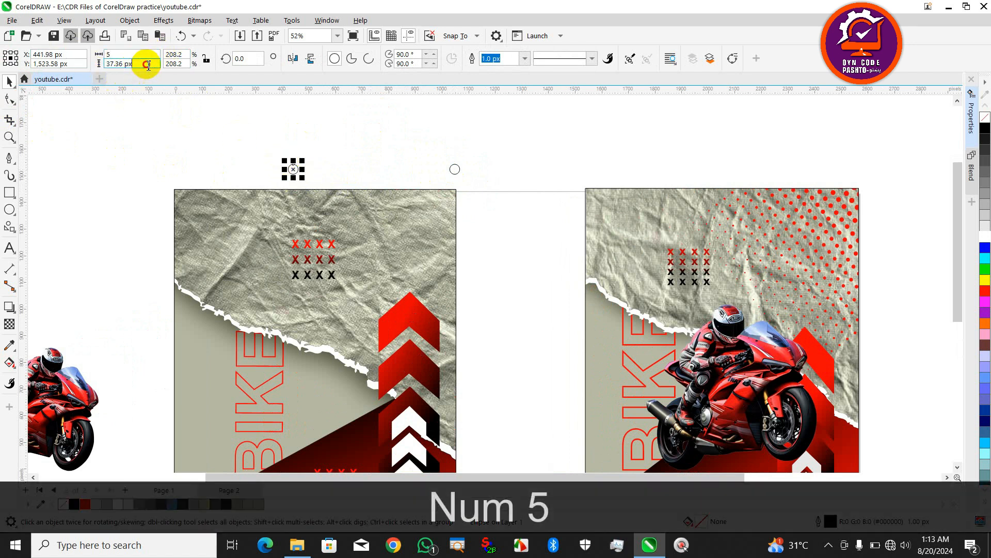
key(Return)
Blend the large and small circles with 20 steps.
drag(225, 152, 512, 216)
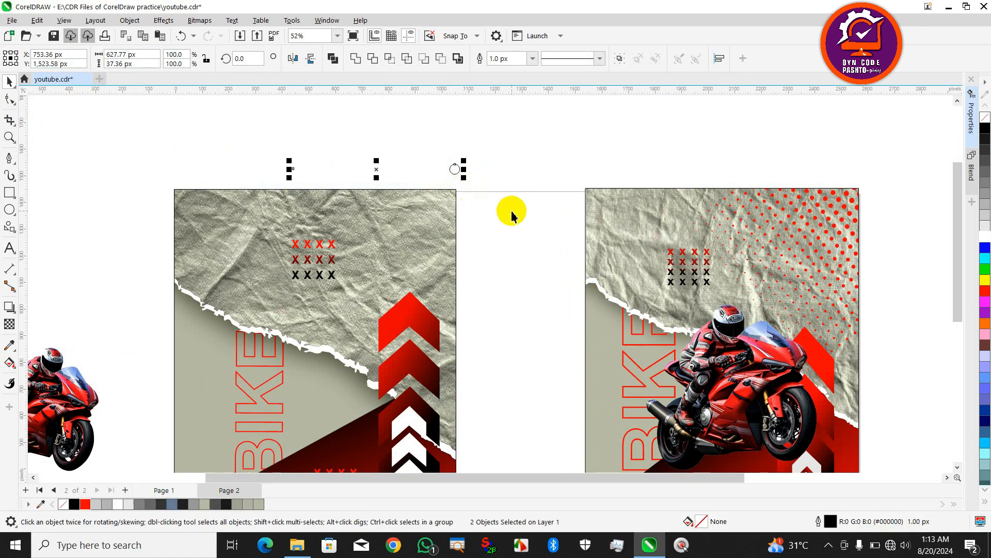
click(973, 170)
click(937, 315)
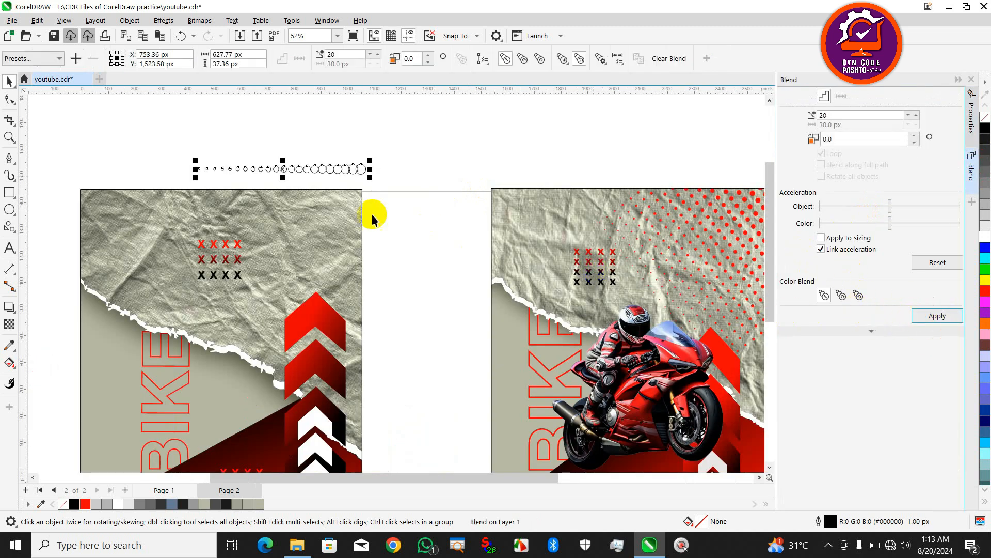
Extend the circle blend's small end outward to about 719 px overall width and adjust its acceleration for even spacing.
click(9, 307)
click(38, 320)
click(4, 308)
click(46, 333)
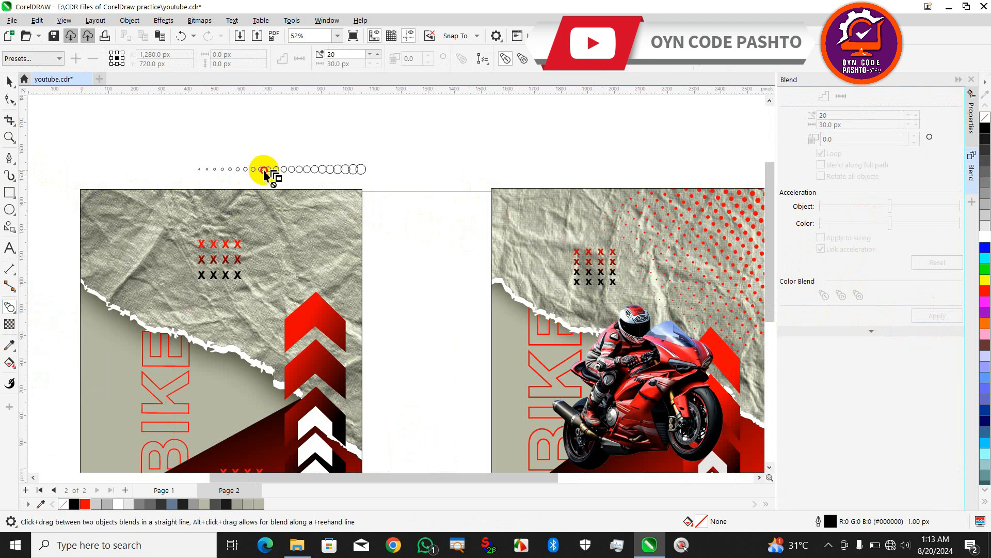
click(265, 170)
scroll(266, 170, up, 3)
drag(153, 169, 110, 169)
scroll(255, 172, up, 2)
drag(264, 165, 252, 164)
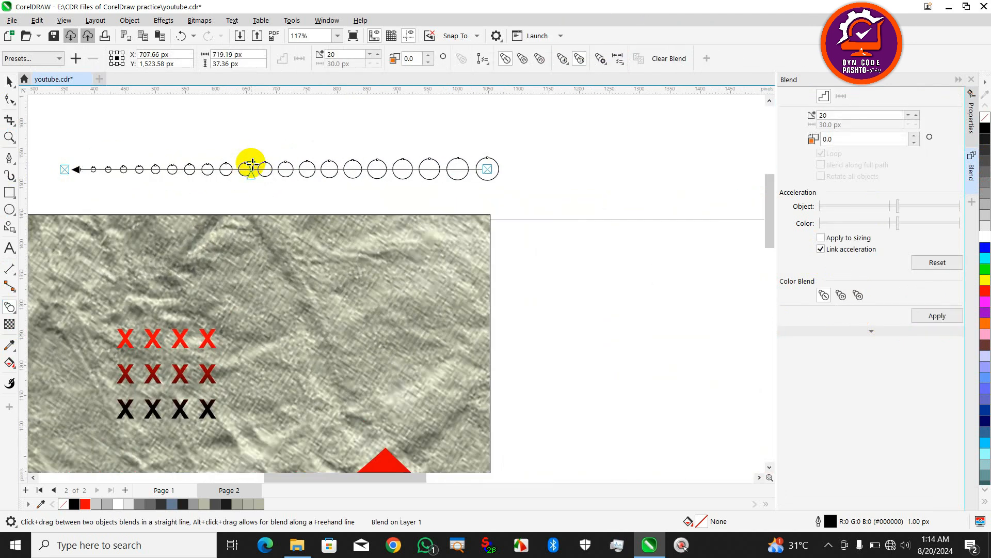
Break the circle blend apart and group all its circles into one row.
click(9, 82)
scroll(428, 254, down, 5)
key(ctrl+k)
key(ctrl+g)
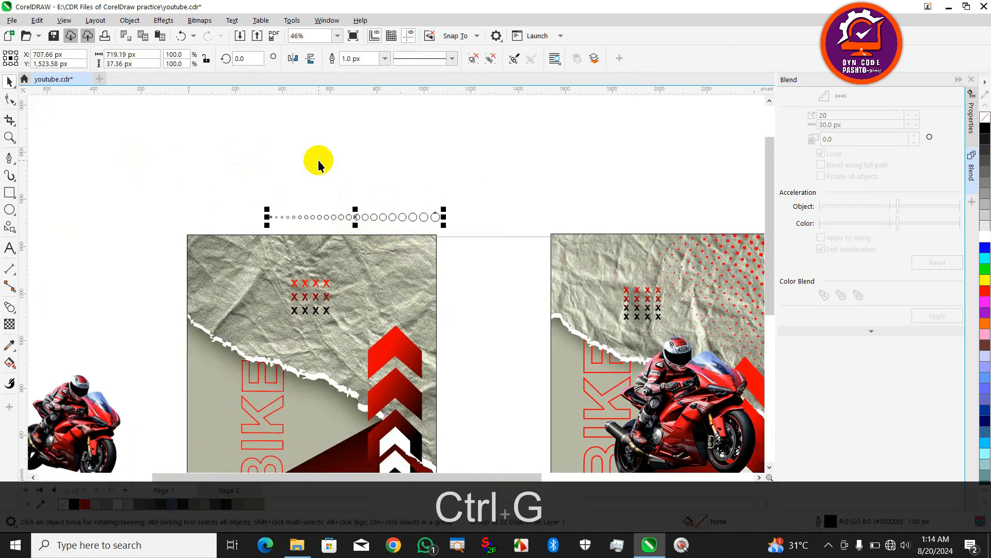
key(ctrl+k)
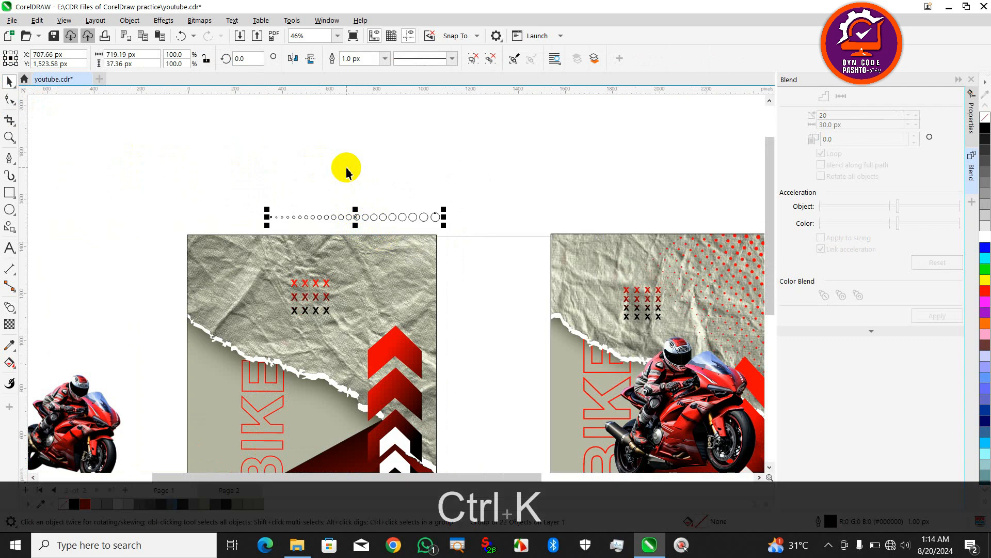
click(342, 166)
click(345, 219)
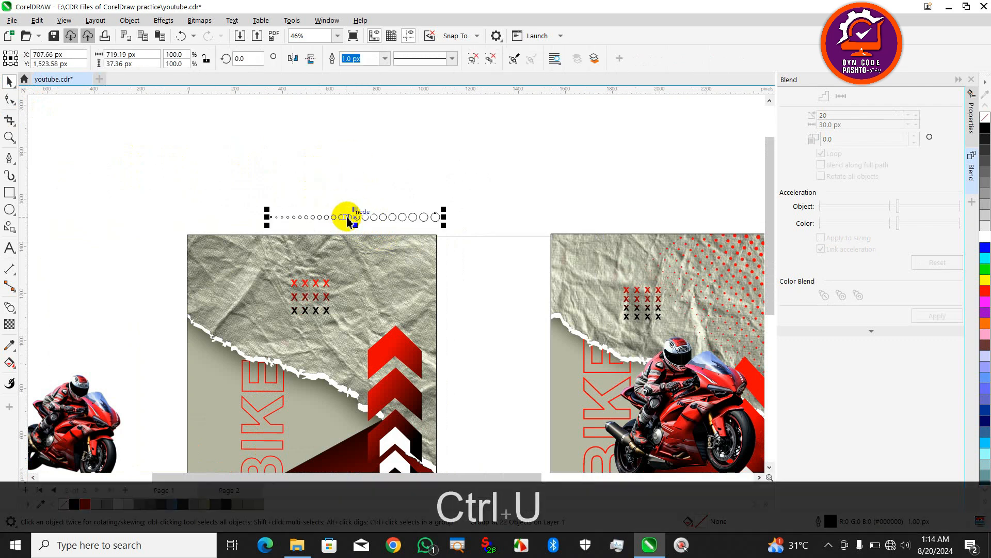
key(ctrl+g)
Copy the circle row straight up about 447 px, then ungroup the copy and regroup its circles.
drag(376, 226, 357, 115)
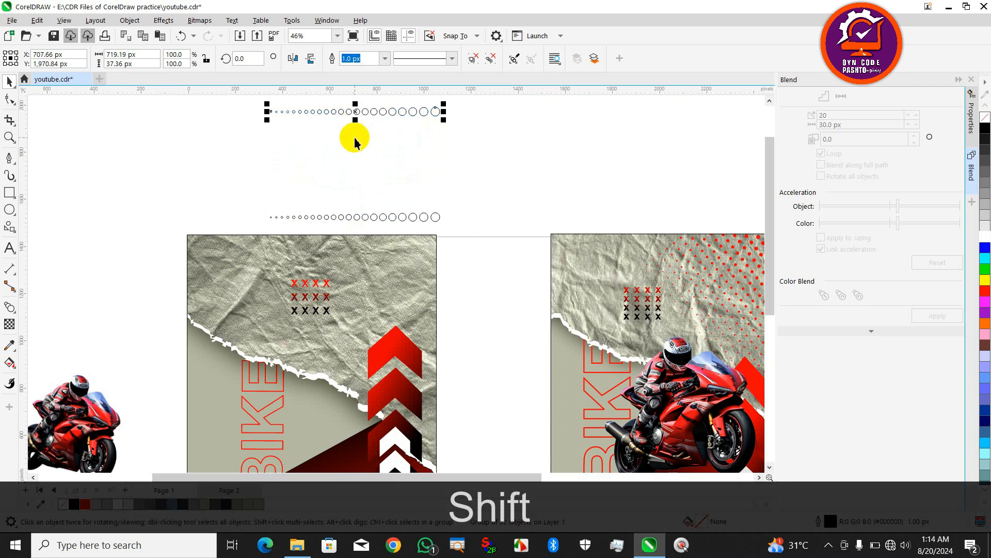
key(ctrl+k)
key(ctrl+u)
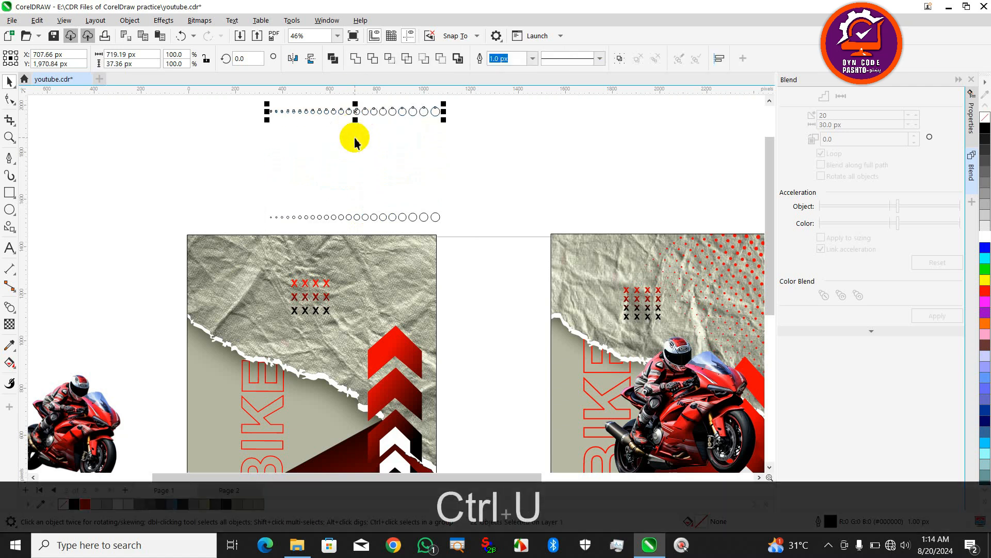
scroll(221, 95, up, 2)
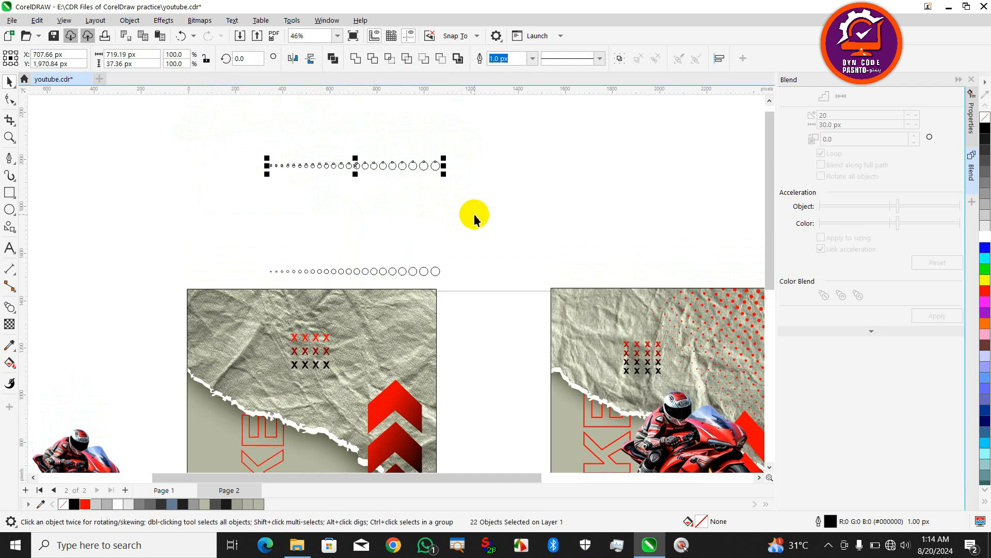
key(ctrl+g)
Blend the upper and lower circle rows into a grid with 15 steps.
scroll(474, 215, down, 2)
drag(278, 149, 459, 256)
click(925, 315)
scroll(442, 244, up, 2)
double_click(345, 55)
text(15)
key(Return)
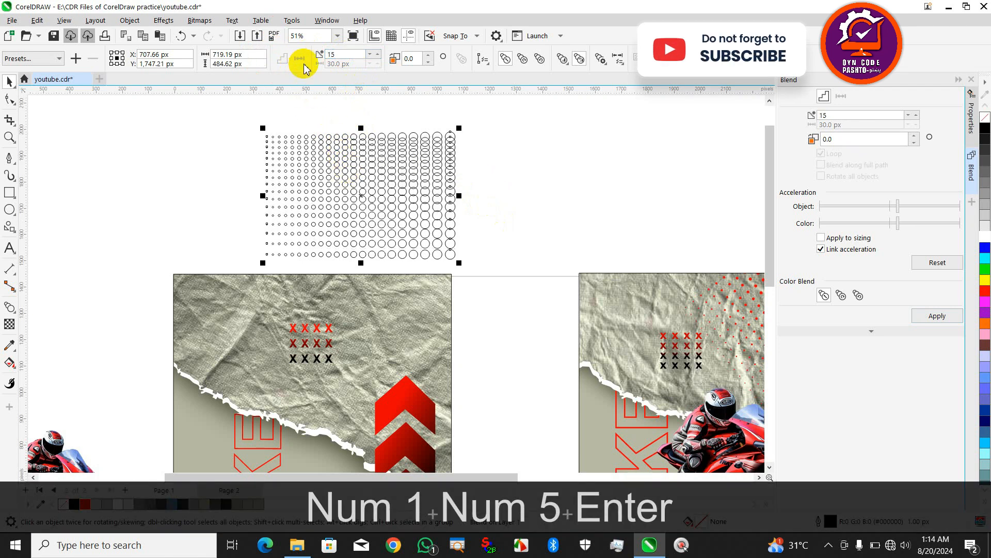
Raise the grid's upper row to about 671 px overall height and adjust the acceleration to even out the rows.
scroll(350, 246, down, 1)
click(9, 307)
drag(354, 165, 360, 127)
scroll(357, 182, up, 2)
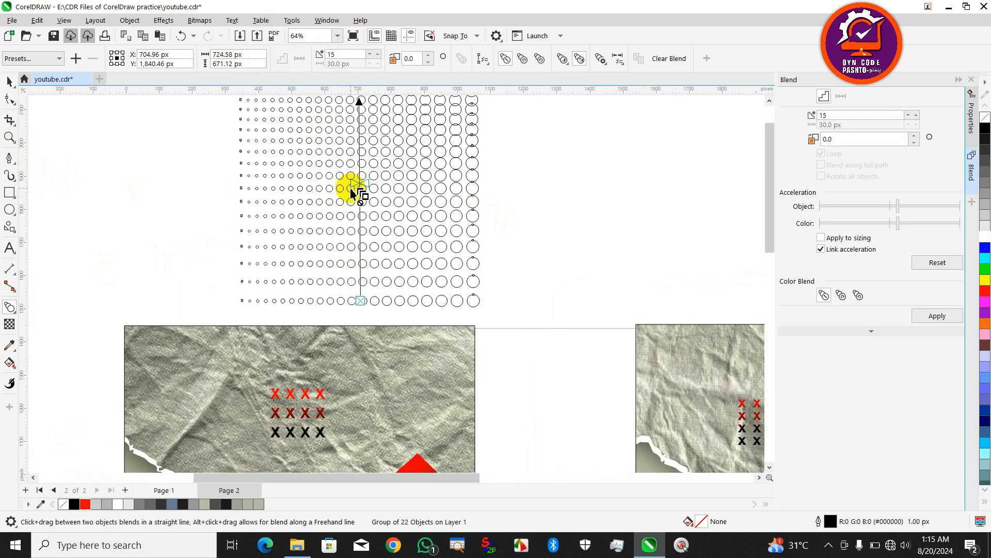
drag(356, 189, 350, 199)
scroll(377, 261, down, 1)
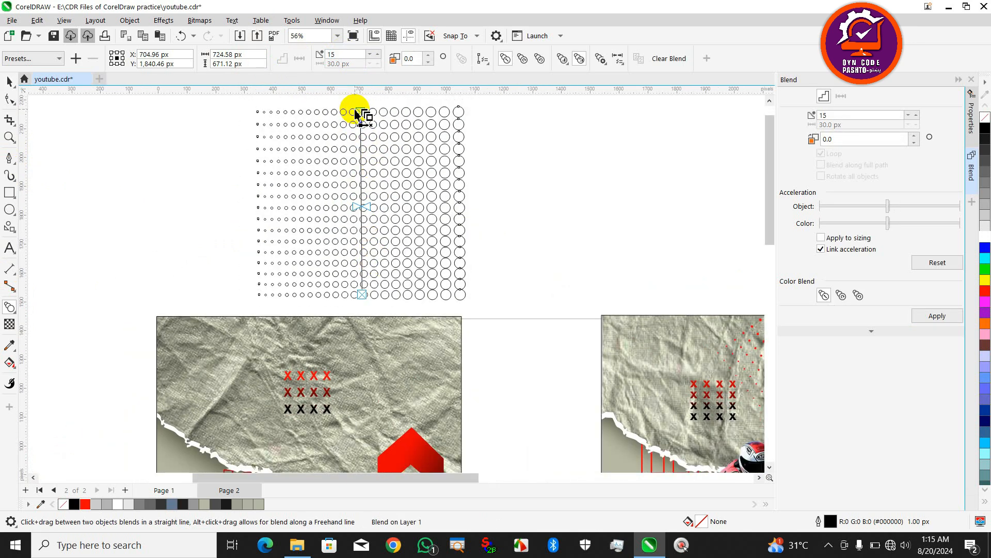
scroll(354, 110, up, 2)
drag(359, 253, 360, 251)
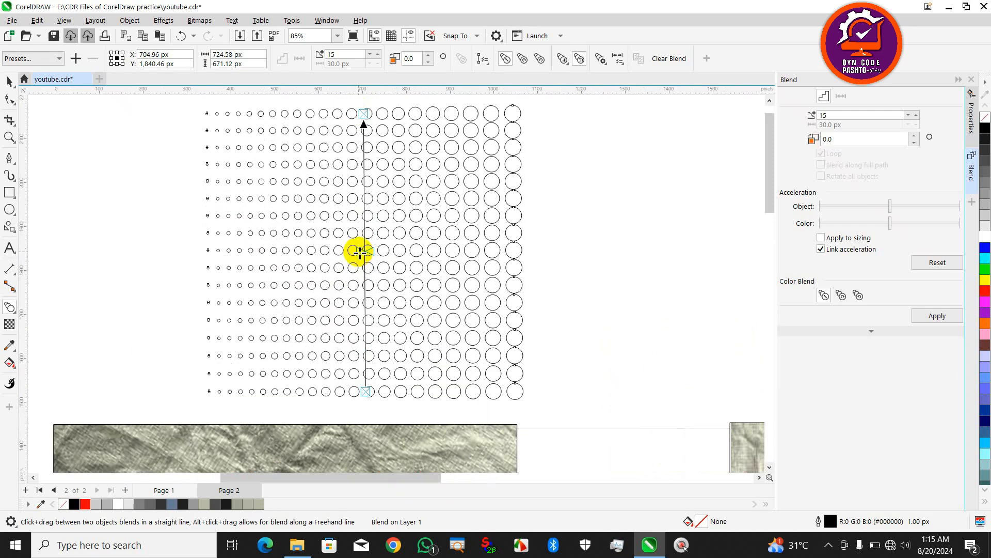
Fill the circle grid with red, remove its outline and rotate it about 46 degrees.
scroll(356, 248, down, 4)
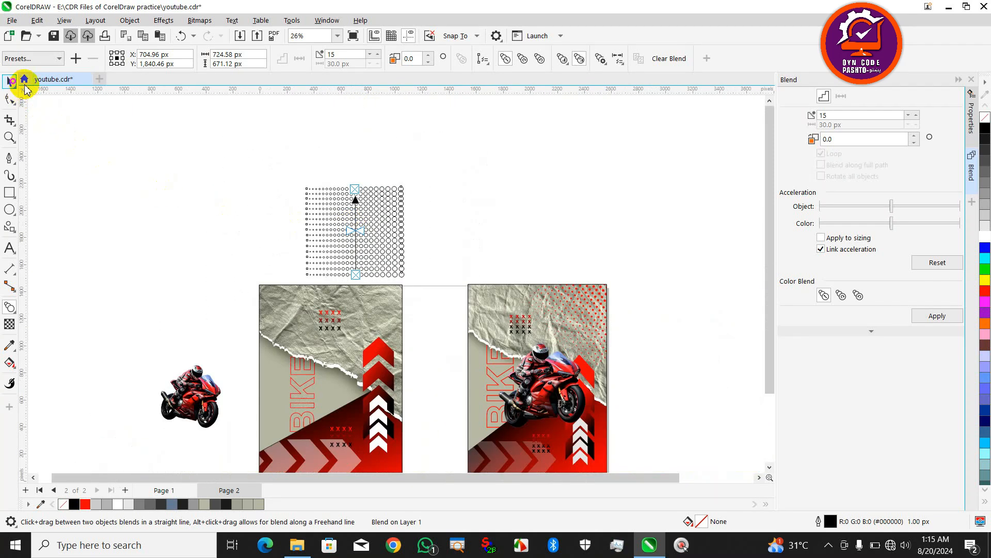
click(985, 279)
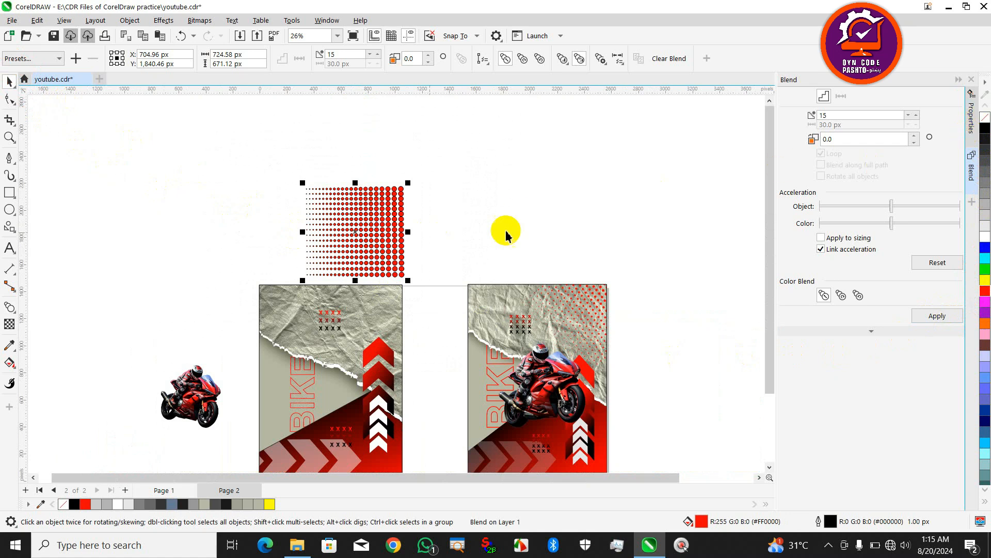
scroll(316, 203, down, 2)
drag(317, 211, 317, 259)
scroll(371, 283, up, 3)
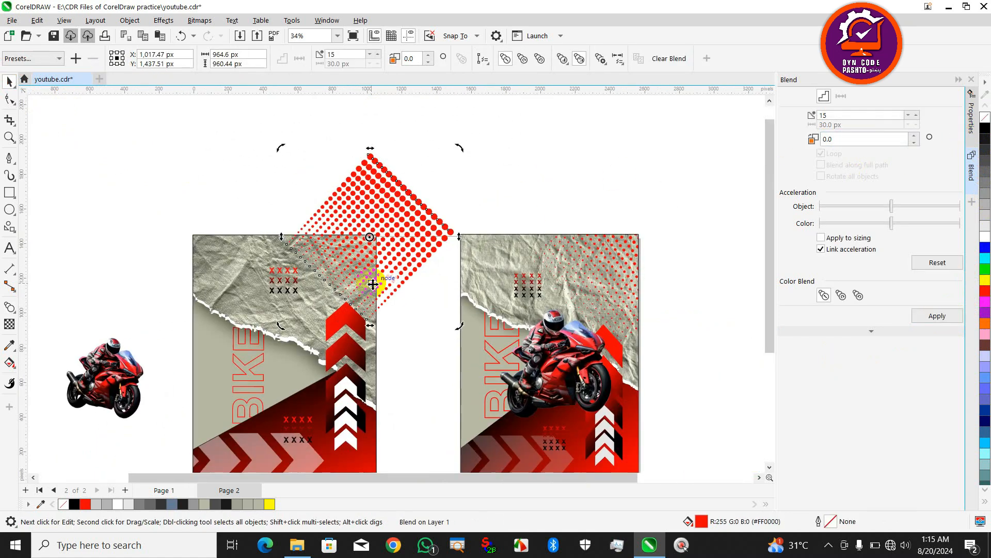
Position the rotated dot grid over the upper-right corner of the poster being built.
drag(393, 273, 335, 293)
scroll(401, 267, up, 2)
scroll(333, 292, down, 2)
right_click(334, 283)
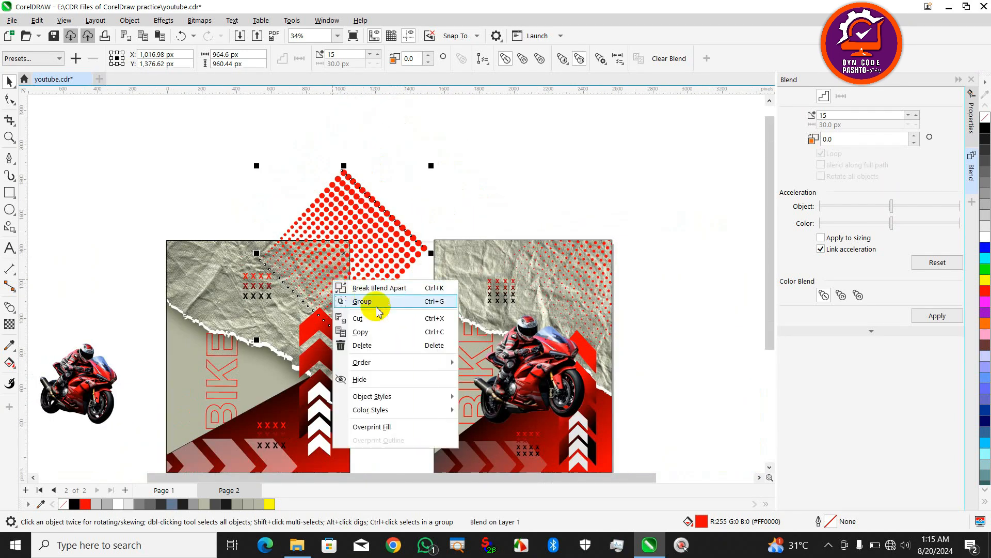
click(381, 204)
right_click(380, 207)
click(388, 166)
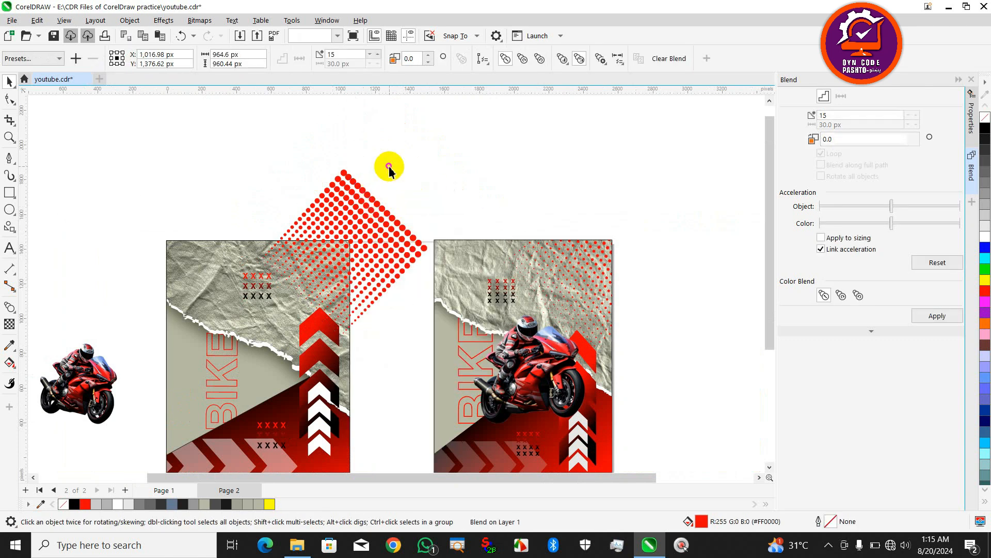
Break the dot blend apart, group it and PowerClip the group inside the poster being built.
click(364, 188)
key(ctrl+k)
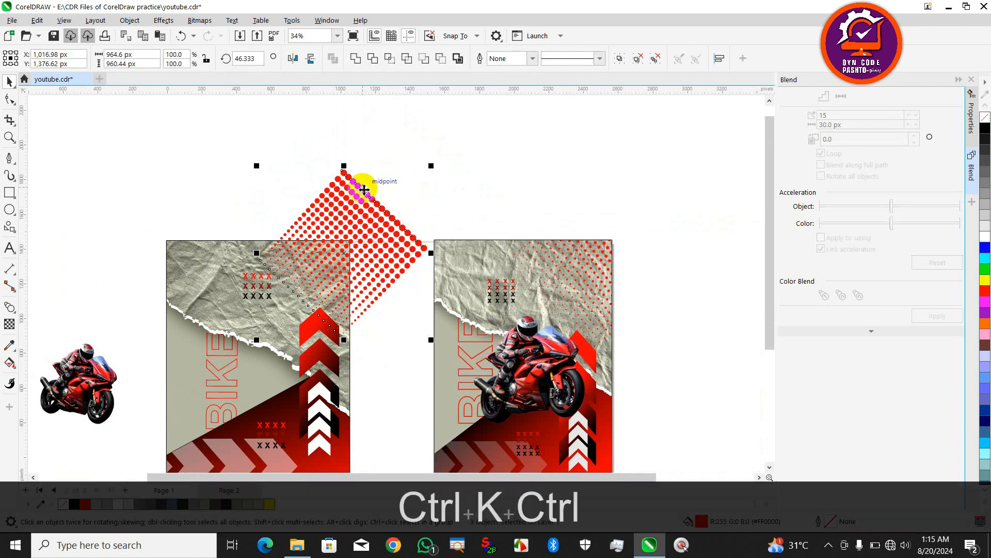
key(ctrl+g)
right_click(364, 189)
click(394, 324)
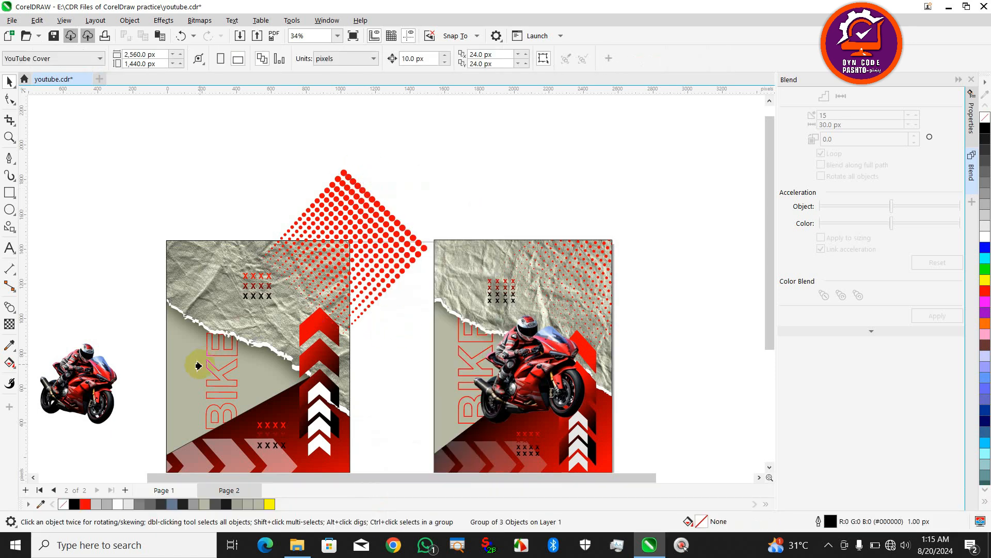
click(188, 365)
Place the motorcycle image in front of everything on the poster and enlarge it to about 1,030 px wide.
scroll(247, 177, down, 2)
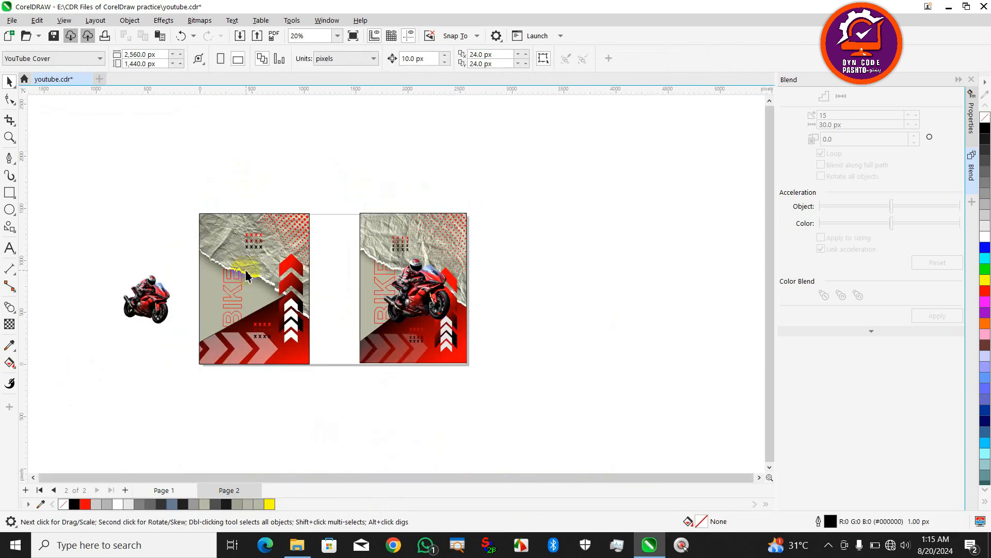
scroll(245, 275, up, 1)
double_click(116, 308)
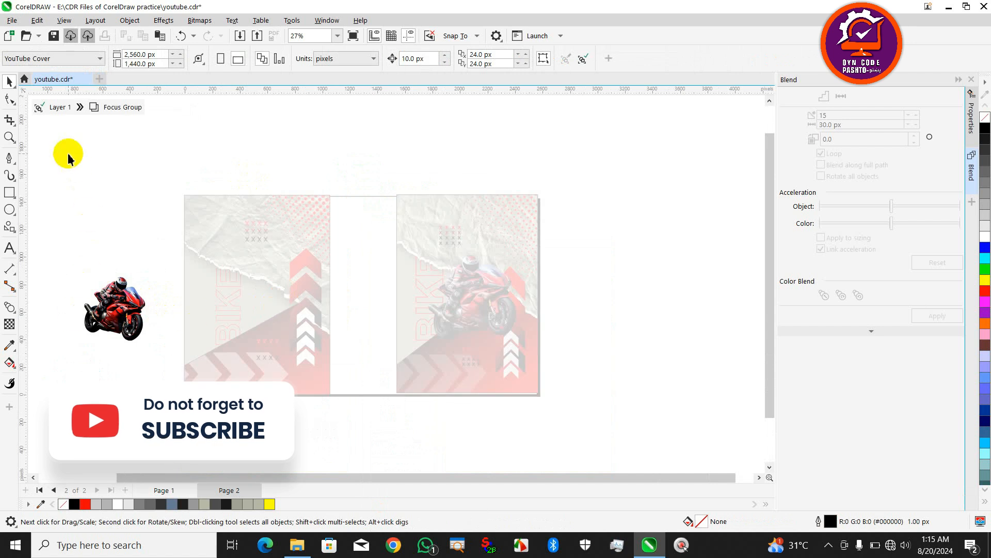
click(41, 107)
drag(108, 301, 238, 288)
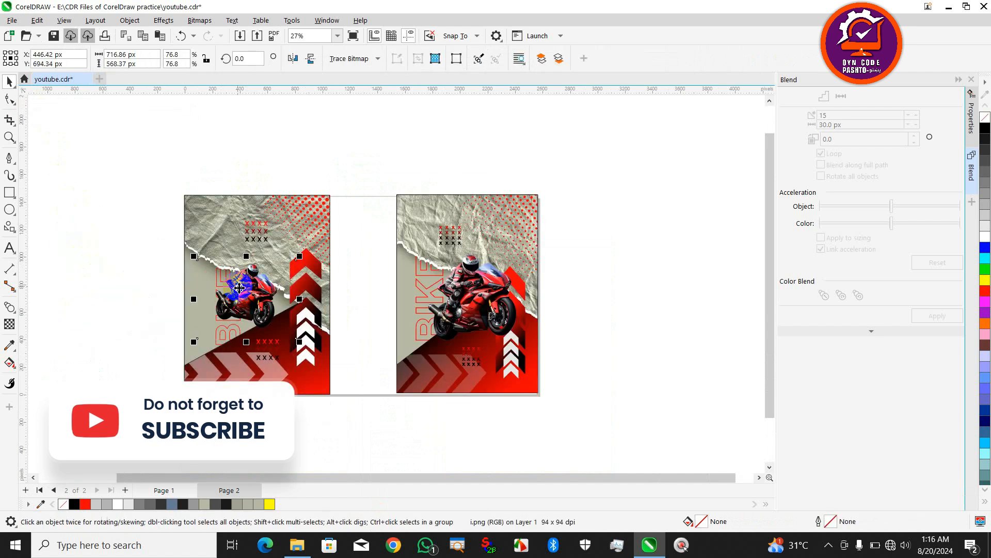
click(257, 292)
drag(301, 255, 342, 222)
key(ctrl+Home)
drag(254, 283, 249, 319)
Skew the motorcycle image vertically so its front wheel lifts like in the reference, and center it on the poster.
click(339, 283)
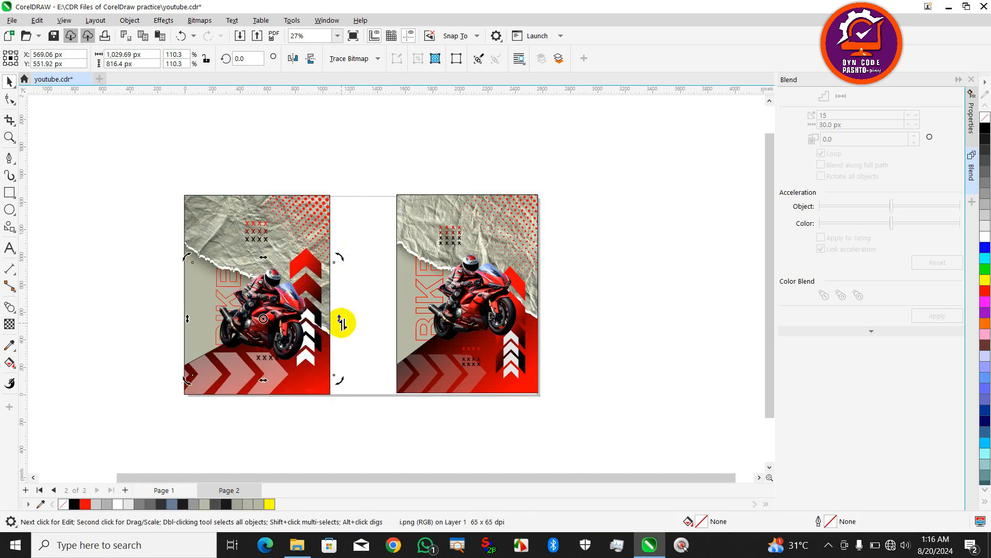
drag(343, 322, 344, 293)
drag(186, 305, 186, 330)
drag(272, 311, 269, 306)
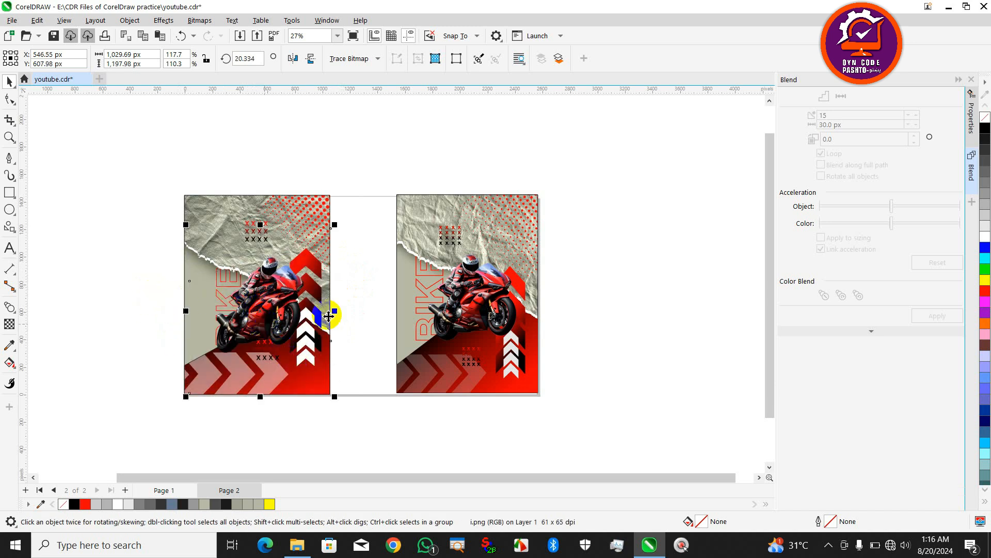
drag(332, 304, 338, 330)
click(82, 201)
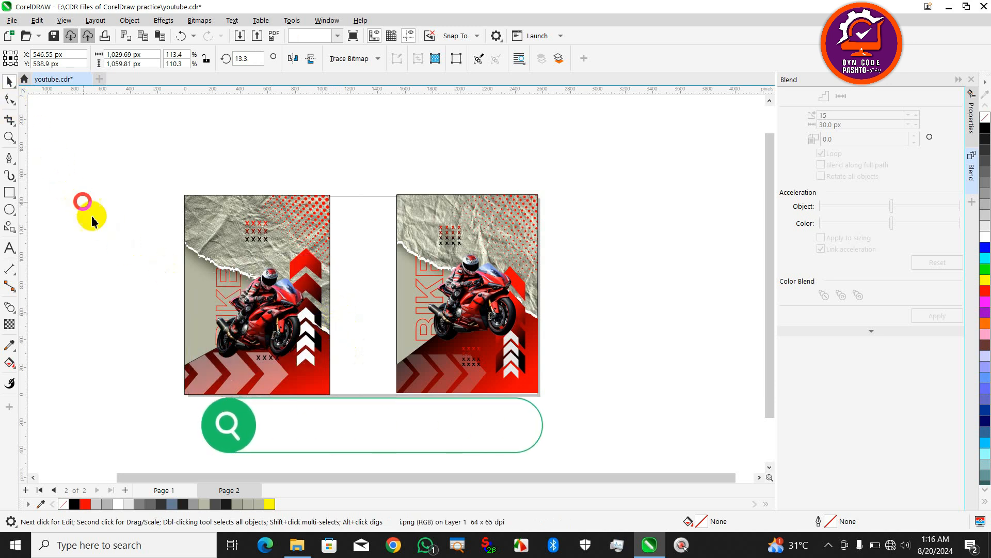
Move both arrow columns down and slightly right, to about X 901 px, Y 458 px.
scroll(239, 333, up, 1)
scroll(284, 305, down, 1)
drag(373, 399, 332, 291)
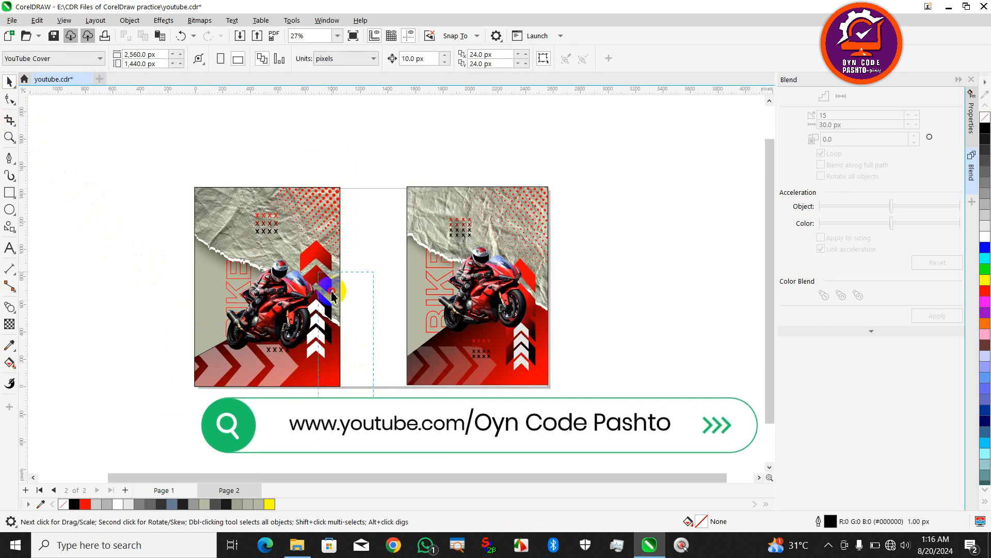
click(316, 289)
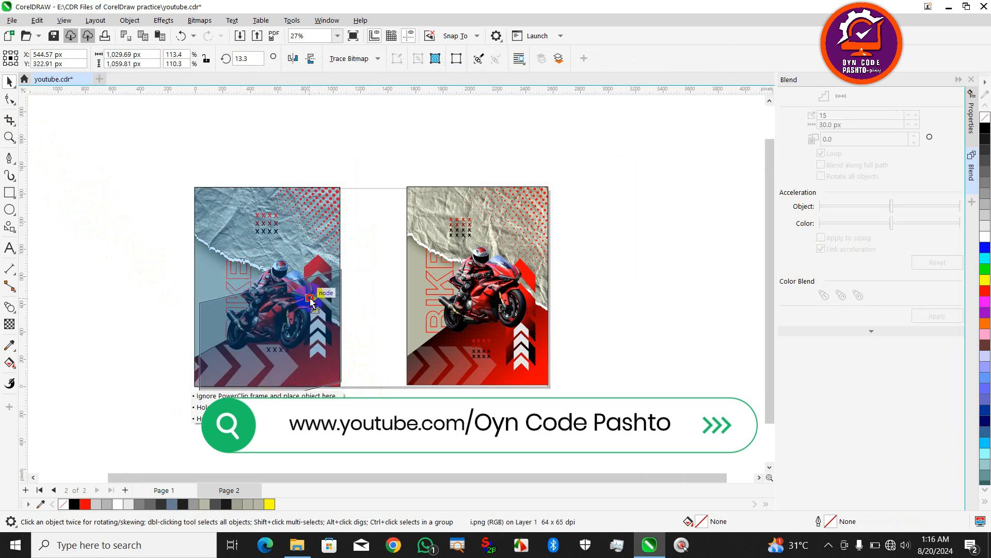
key(ctrl+z)
drag(388, 400, 284, 233)
drag(319, 272, 319, 294)
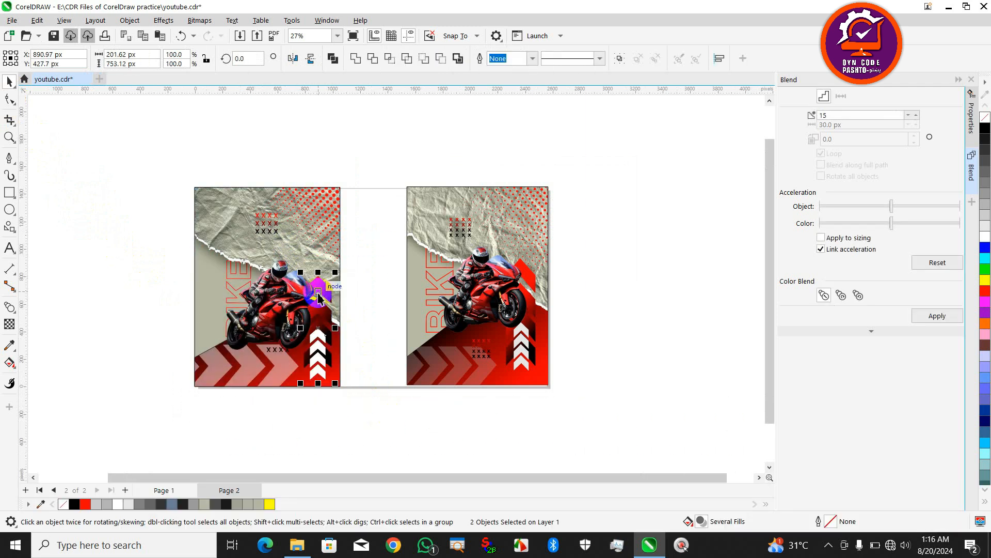
key(Right)
key(Up)
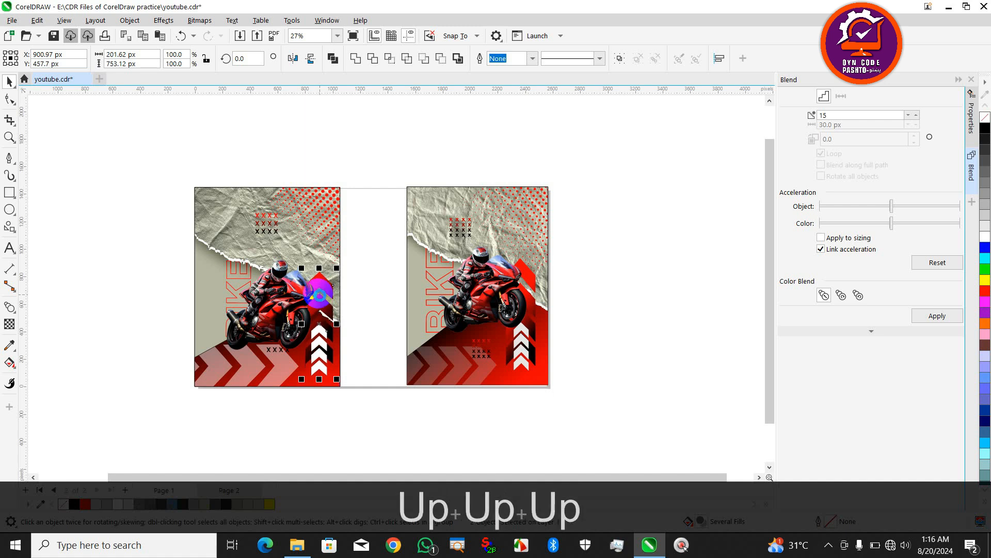
click(356, 331)
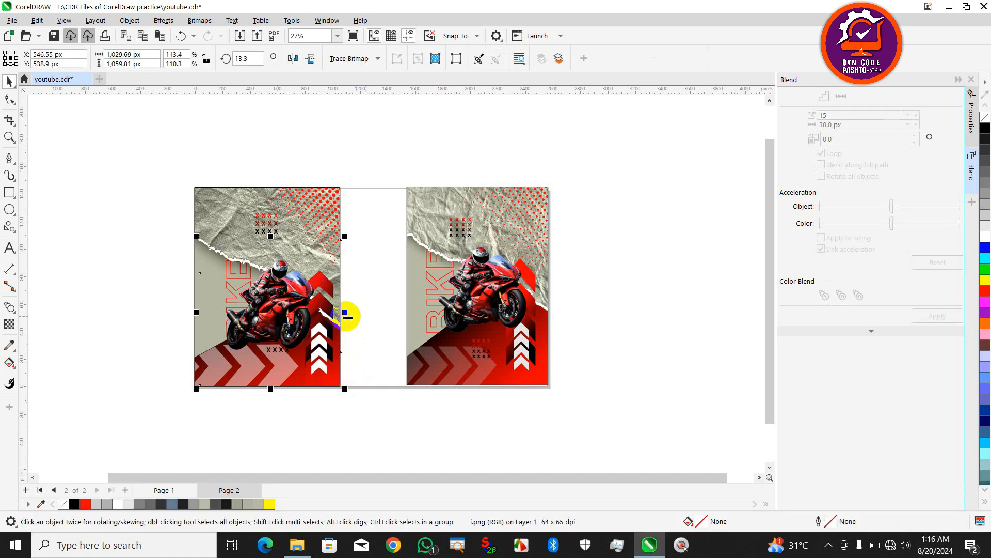
Widen the motorcycle image to about 1,195 px, settle it over the arrow columns and save the file.
drag(282, 313, 278, 309)
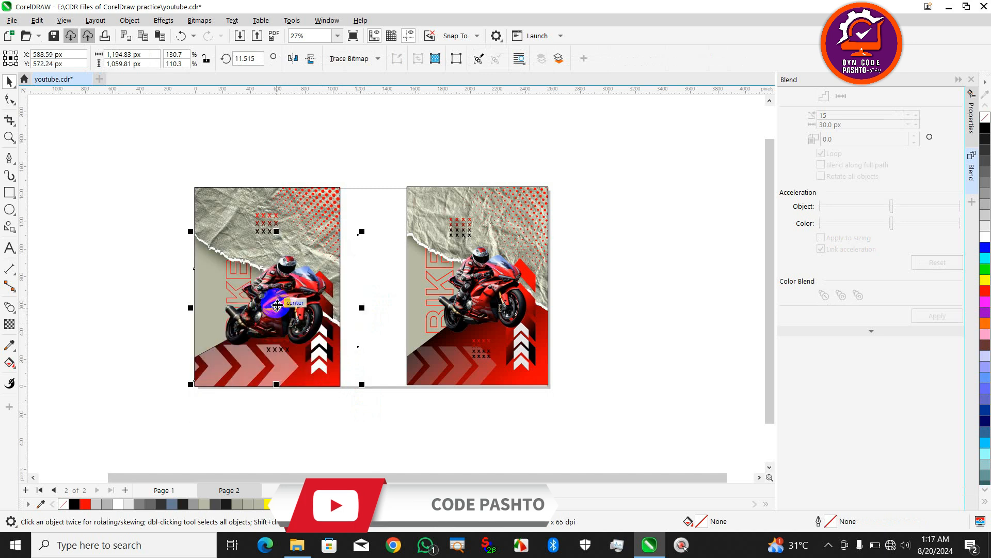
click(80, 183)
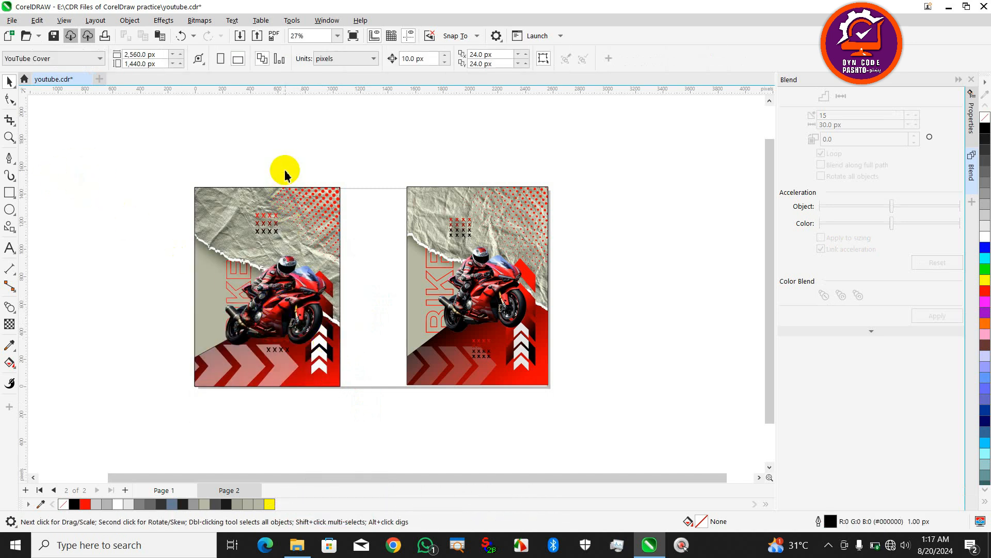
key(ctrl+s)
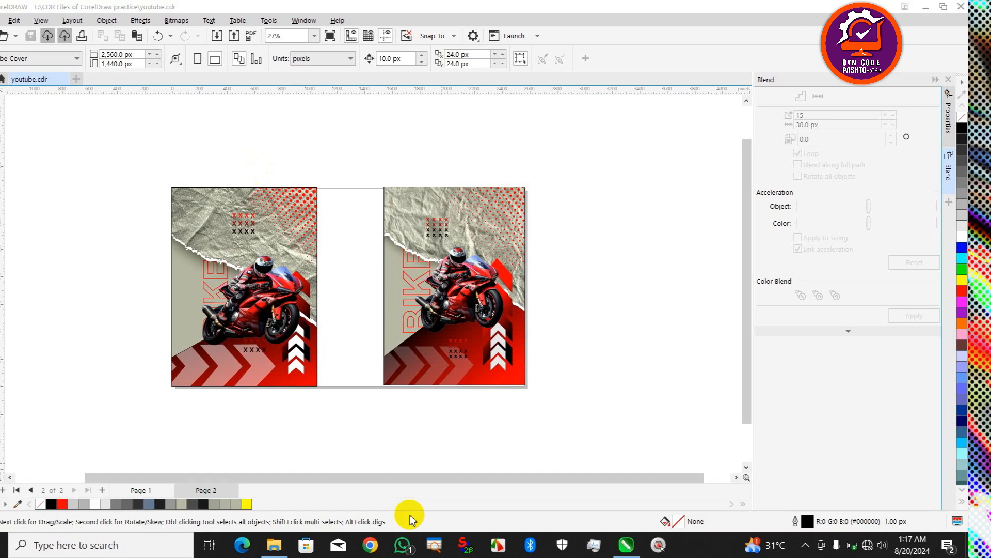